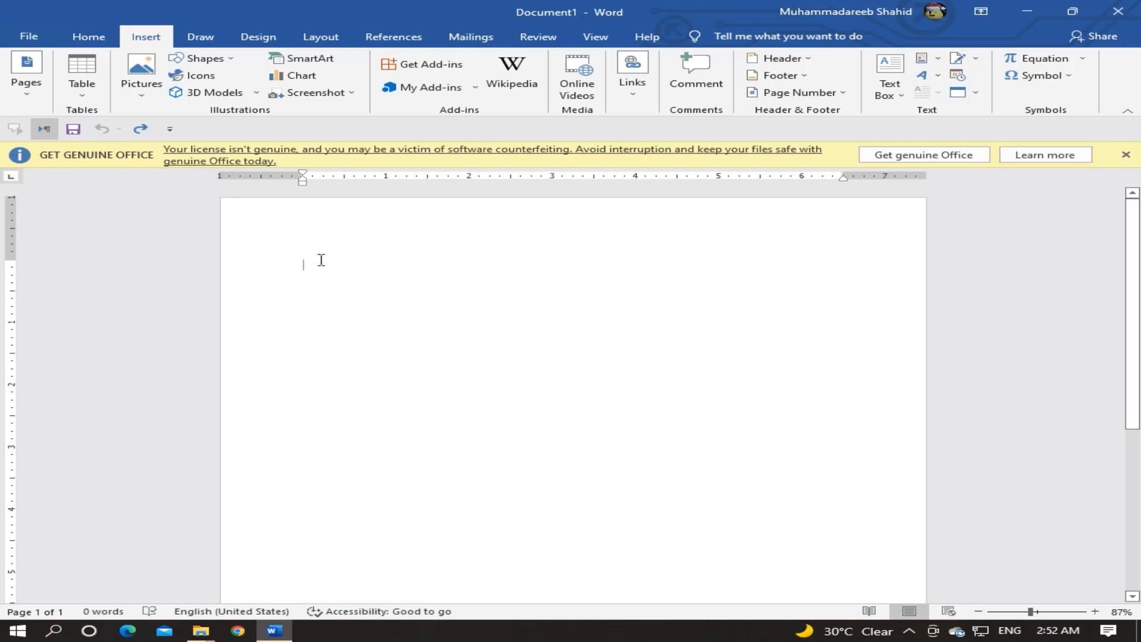
pyautogui.write('B nbnmbnmb')
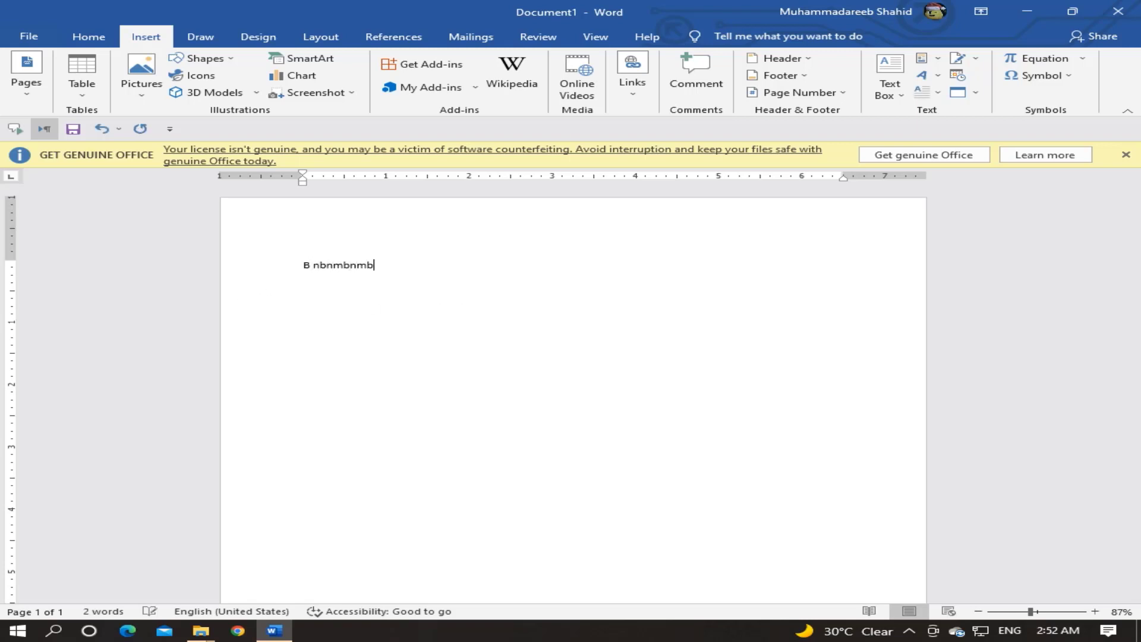
pyautogui.press('BackSpace')
pyautogui.press('BackSpace')
pyautogui.press('BackSpace')
pyautogui.press('BackSpace')
pyautogui.press('BackSpace')
pyautogui.press('BackSpace')
pyautogui.press('BackSpace')
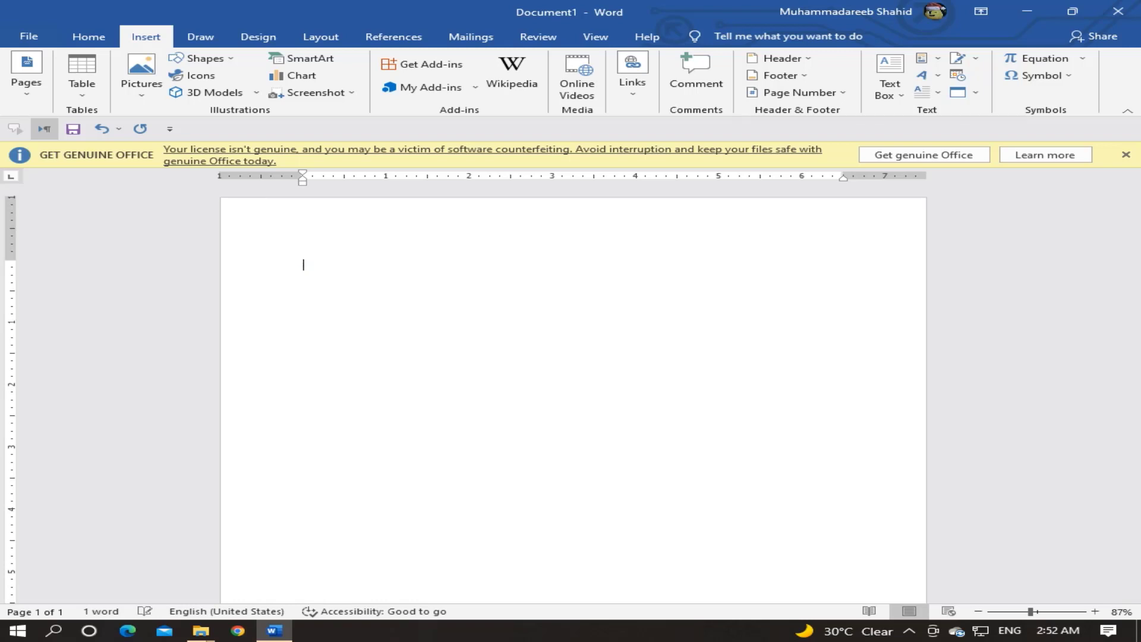
pyautogui.write('mhjkhj')
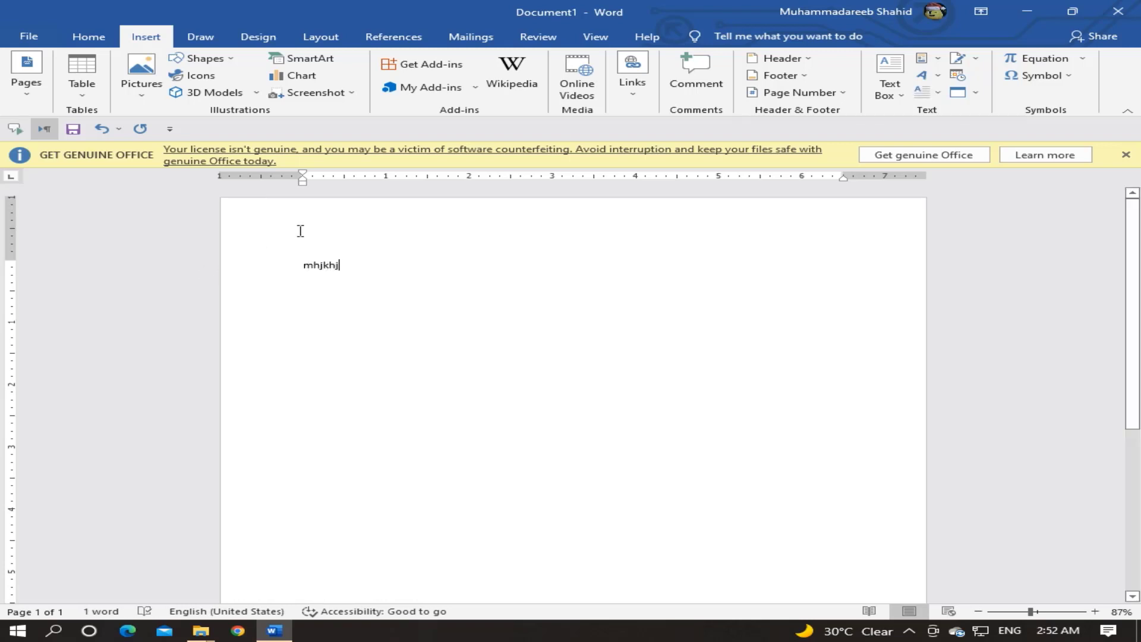
pyautogui.click(241, 270)
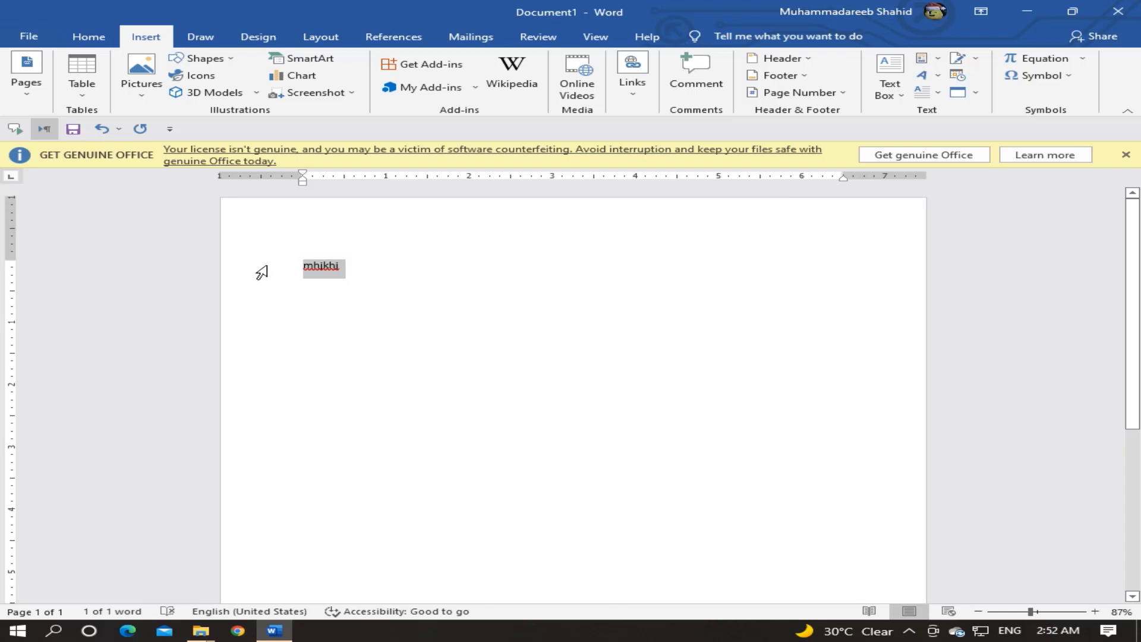
pyautogui.click(299, 268)
pyautogui.moveTo(303, 267); pyautogui.dragTo(354, 270)
pyautogui.press('BackSpace')
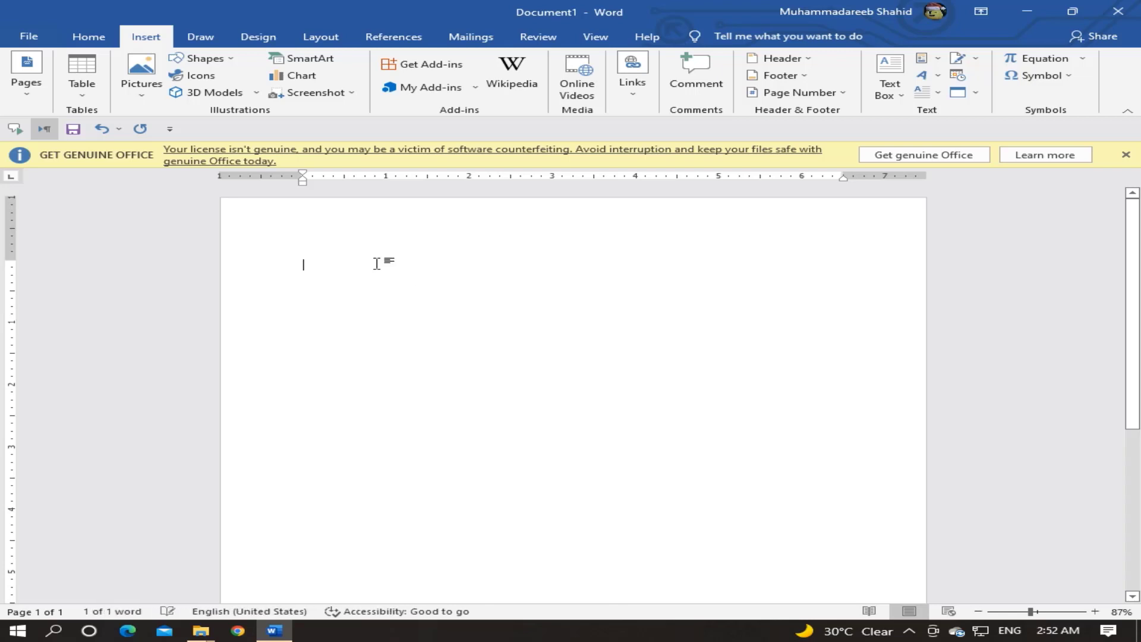
pyautogui.click(321, 37)
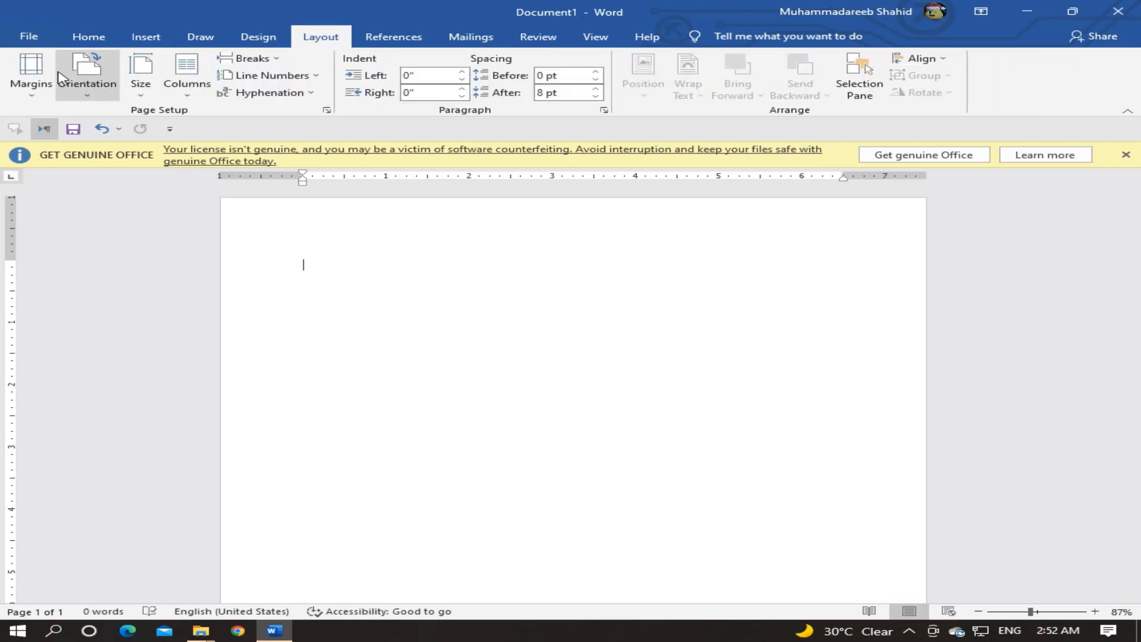
pyautogui.click(147, 38)
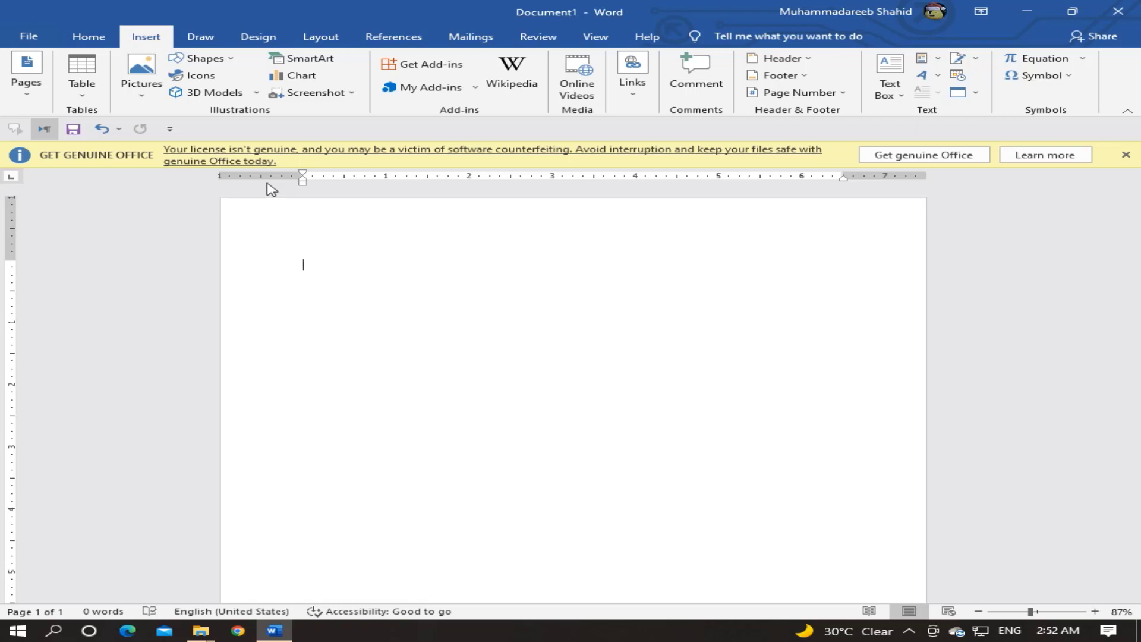
pyautogui.scroll(-6, 900, 519)
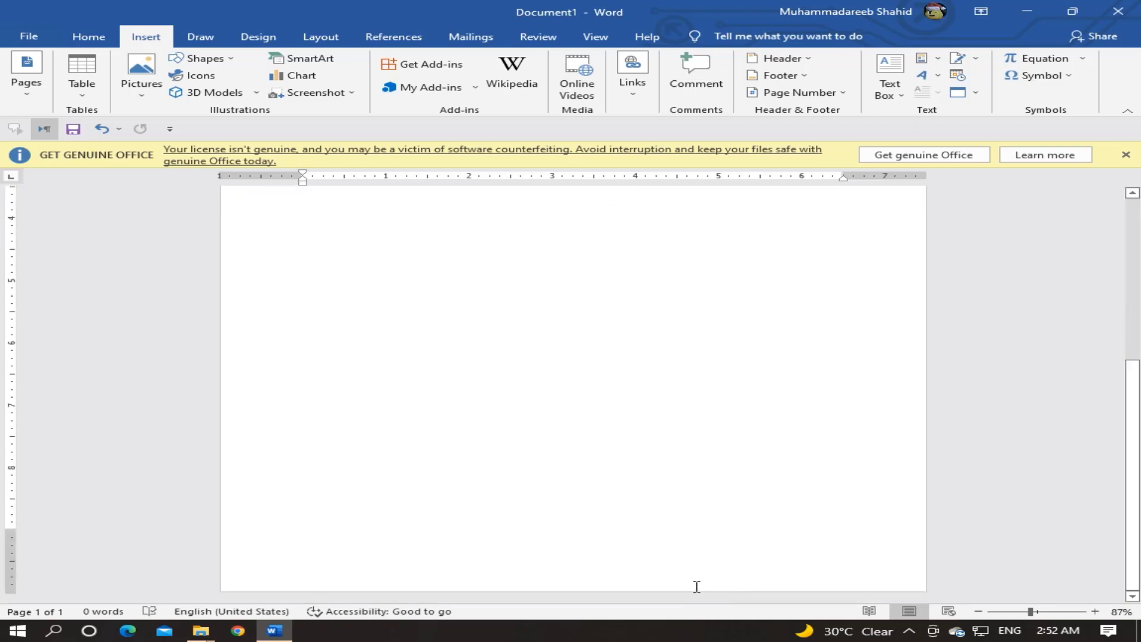
pyautogui.scroll(6, 1130, 481)
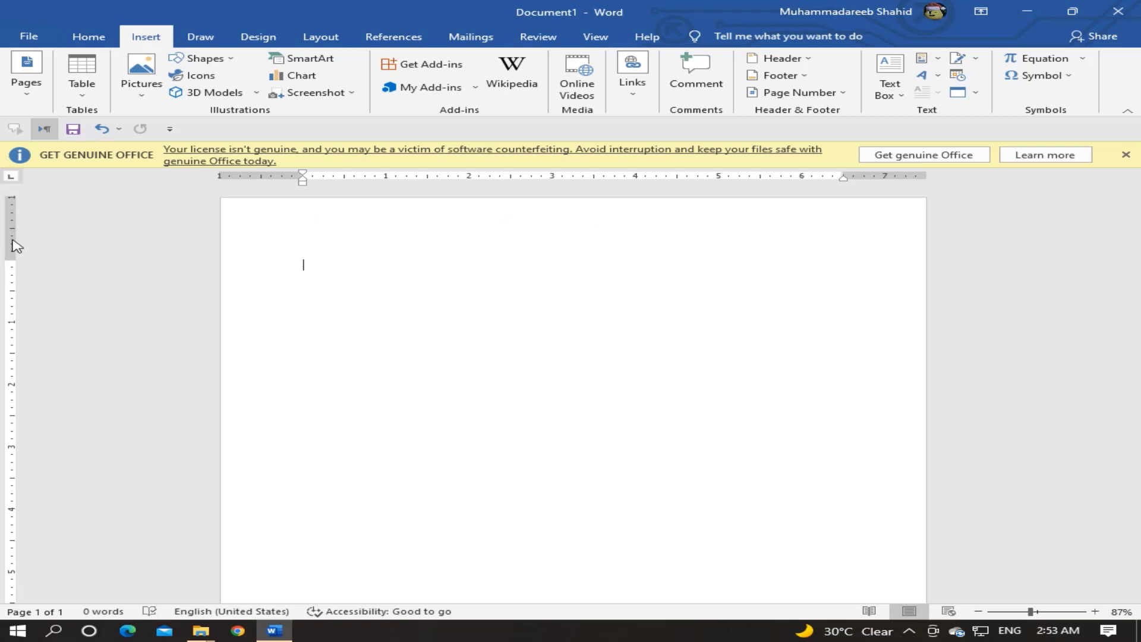
# Step: Open the page's header and footer areas for viewing, examine both regions, and return to the body text
pyautogui.doubleClick(423, 229)
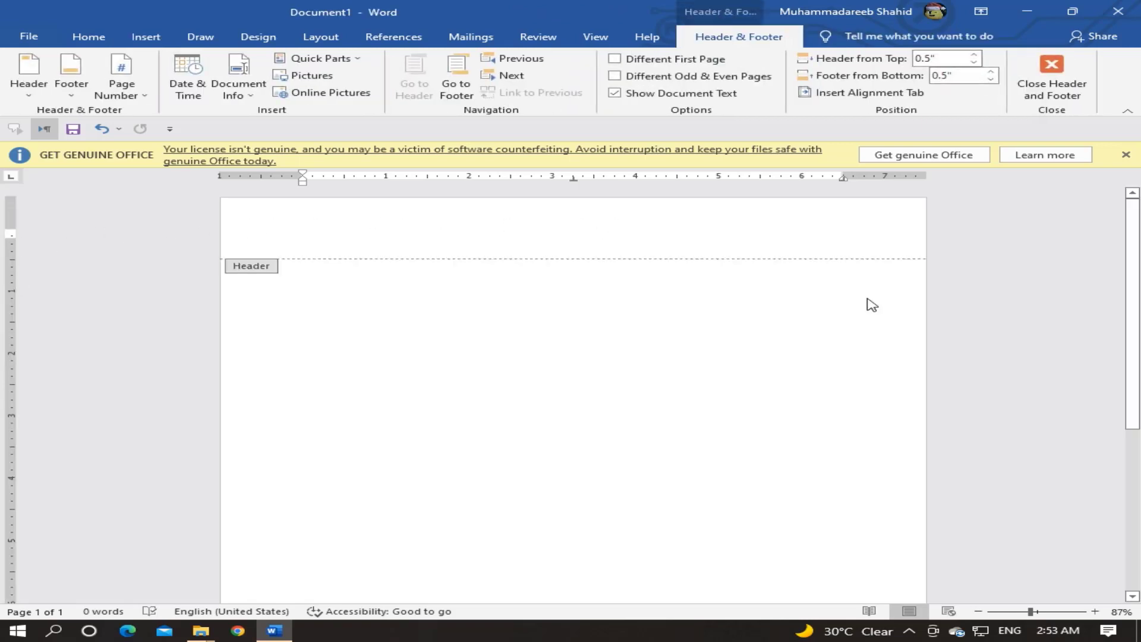
pyautogui.scroll(-5, 866, 303)
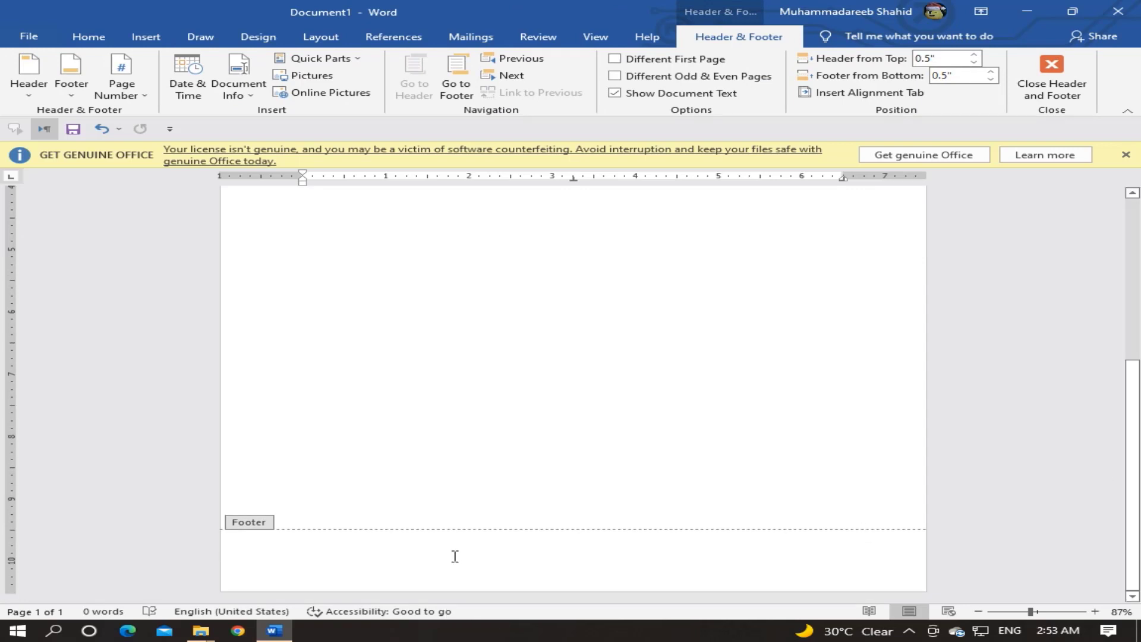
pyautogui.scroll(5, 738, 227)
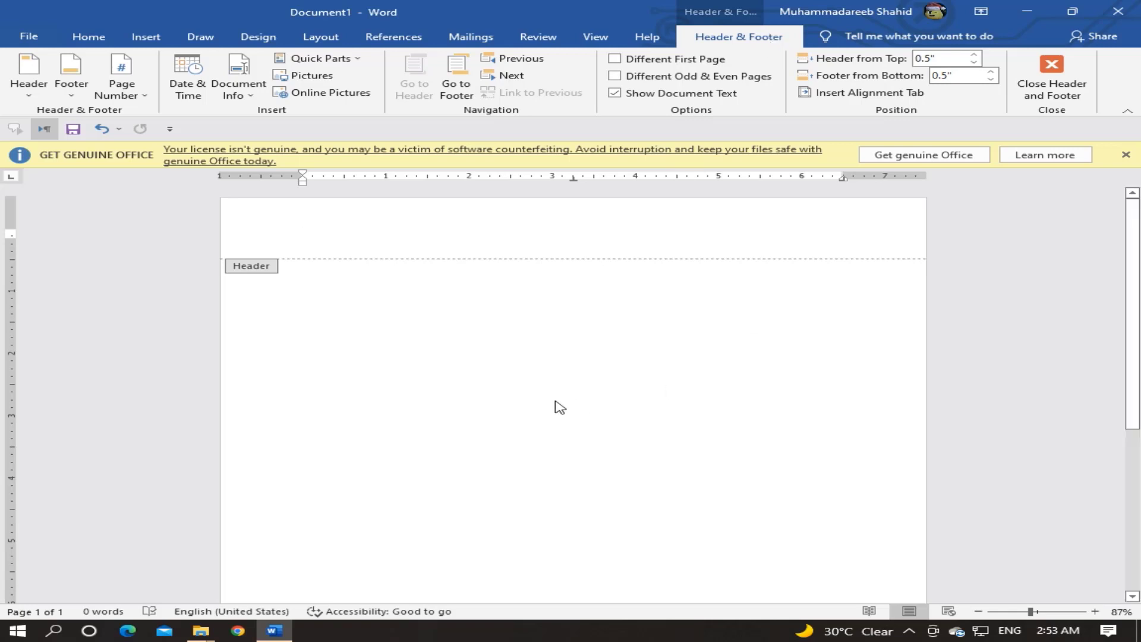
pyautogui.doubleClick(445, 321)
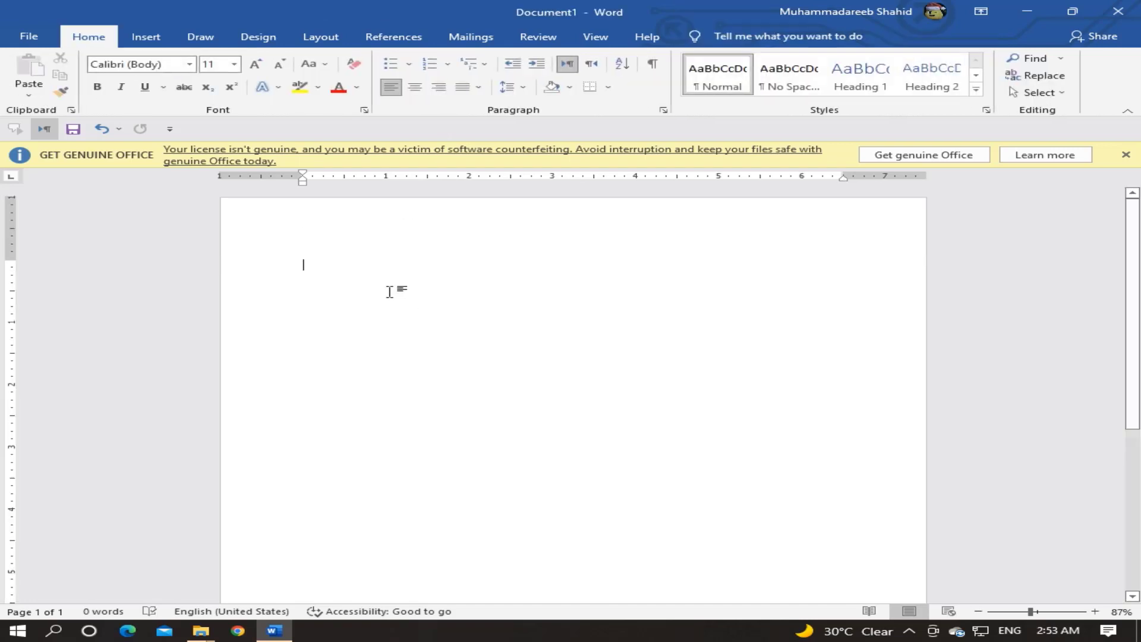
# Step: Insert the built-in header design with an orange band and a right-aligned document title
pyautogui.click(160, 39)
pyautogui.click(805, 59)
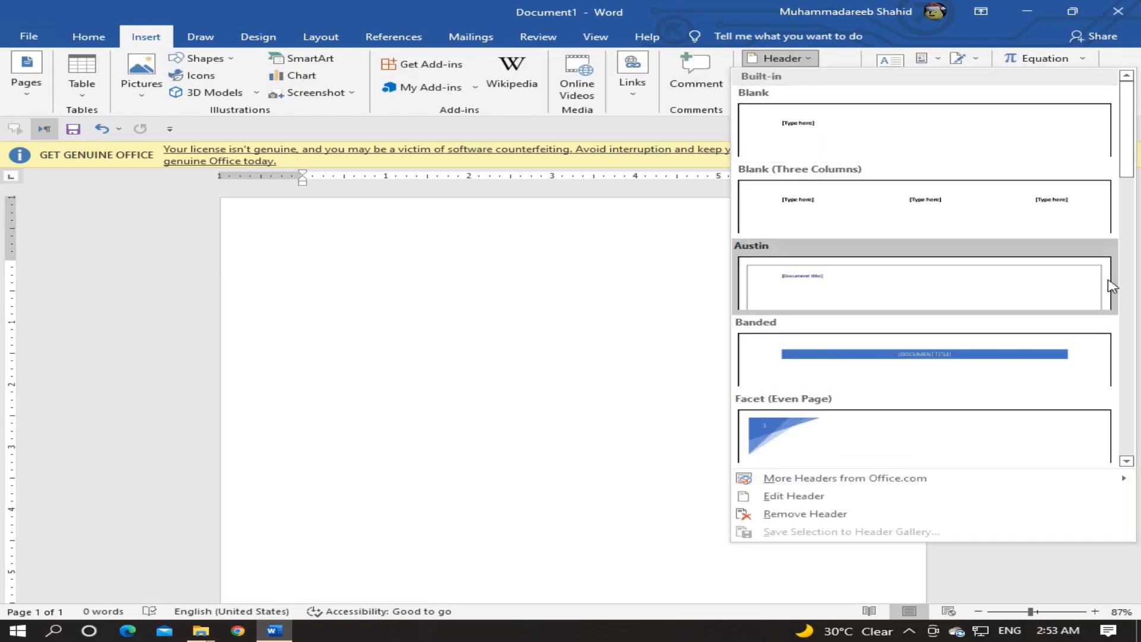
pyautogui.moveTo(1136, 173); pyautogui.dragTo(1104, 290)
pyautogui.click(1032, 302)
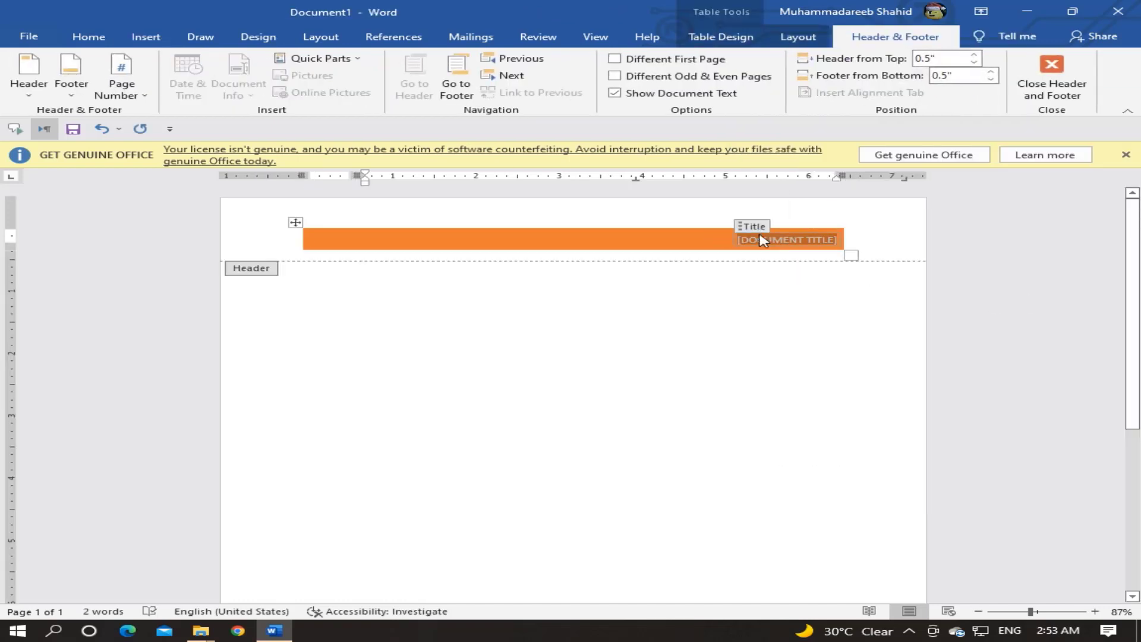
# Step: Set the header's document title to SMART COMPUTAX and return to the body text
pyautogui.write('SMAR')
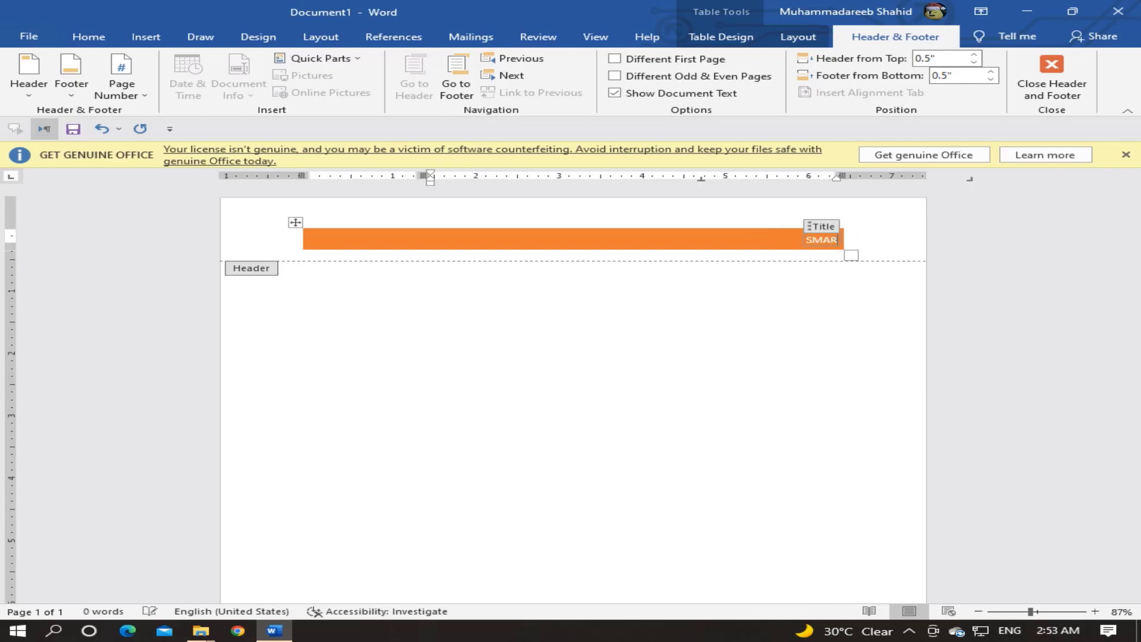
pyautogui.write('T CV')
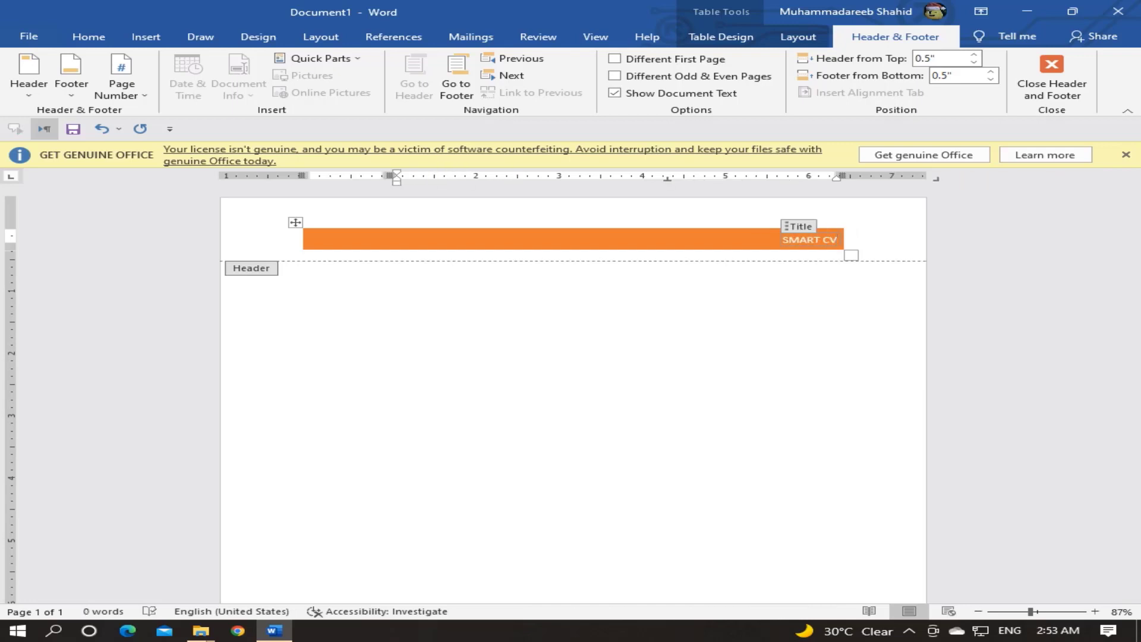
pyautogui.press('BackSpace')
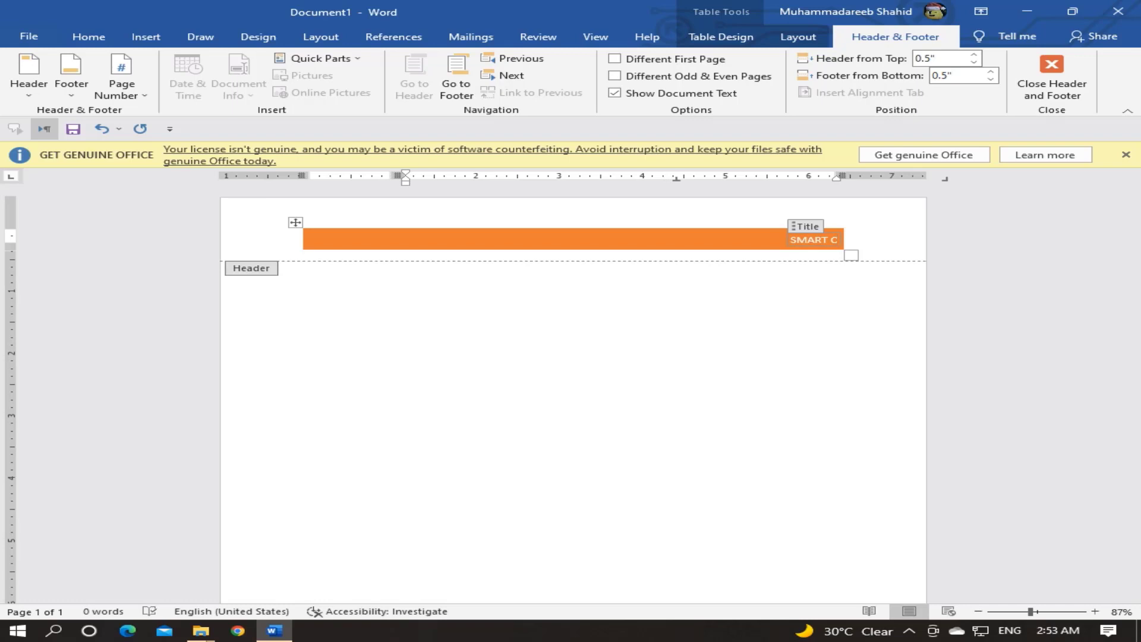
pyautogui.write('ONM')
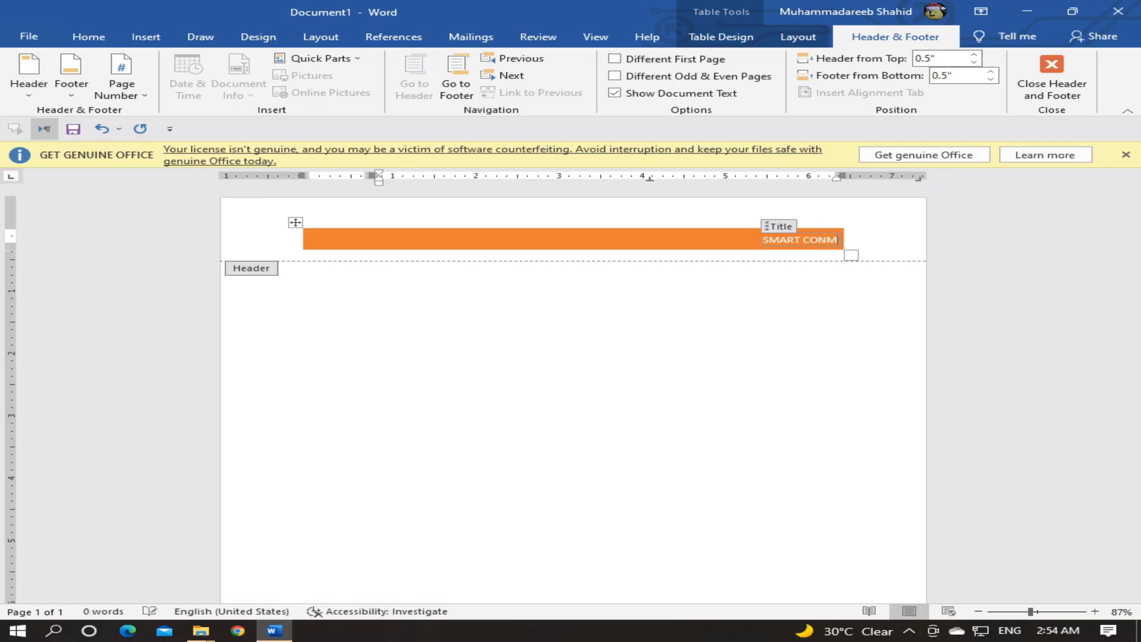
pyautogui.write('=')
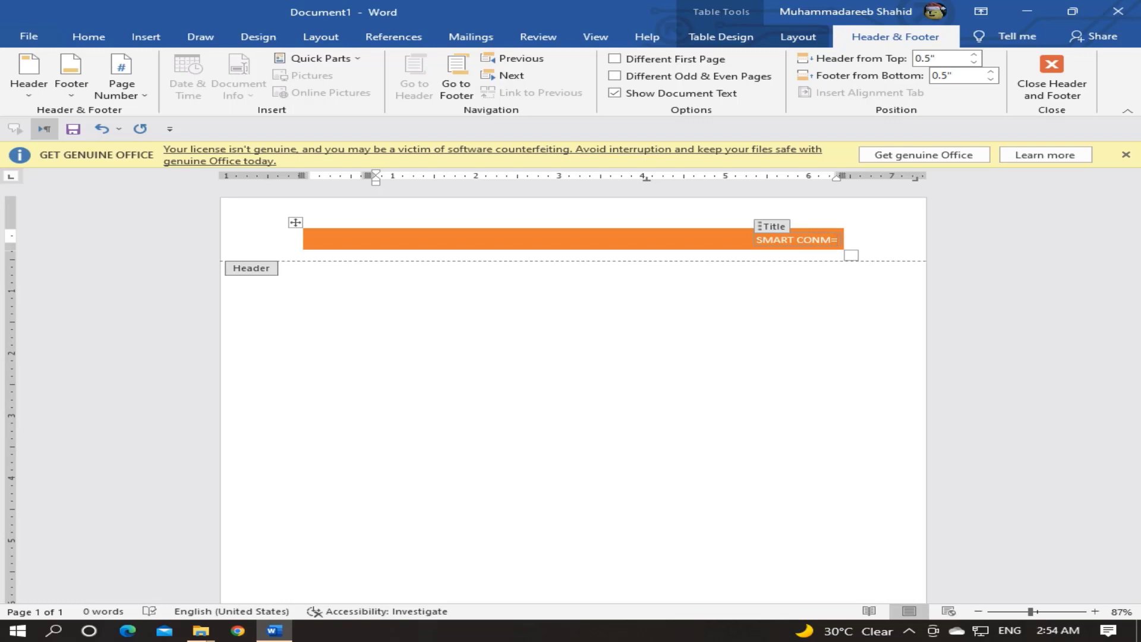
pyautogui.press('BackSpace')
pyautogui.press('BackSpace')
pyautogui.press('BackSpace')
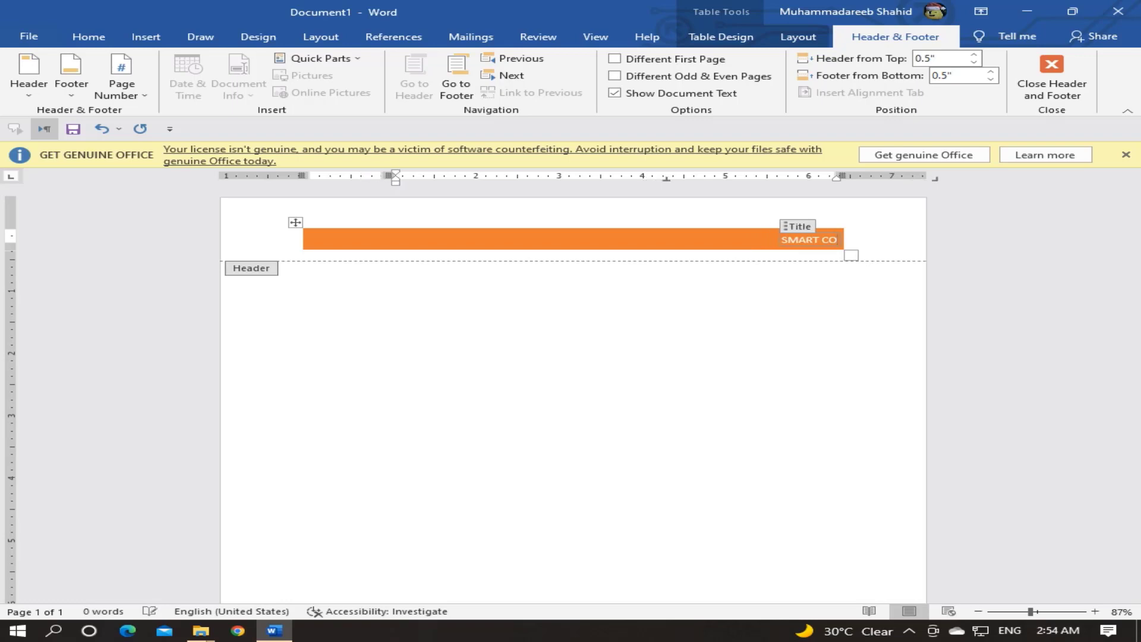
pyautogui.write('MPUTAX')
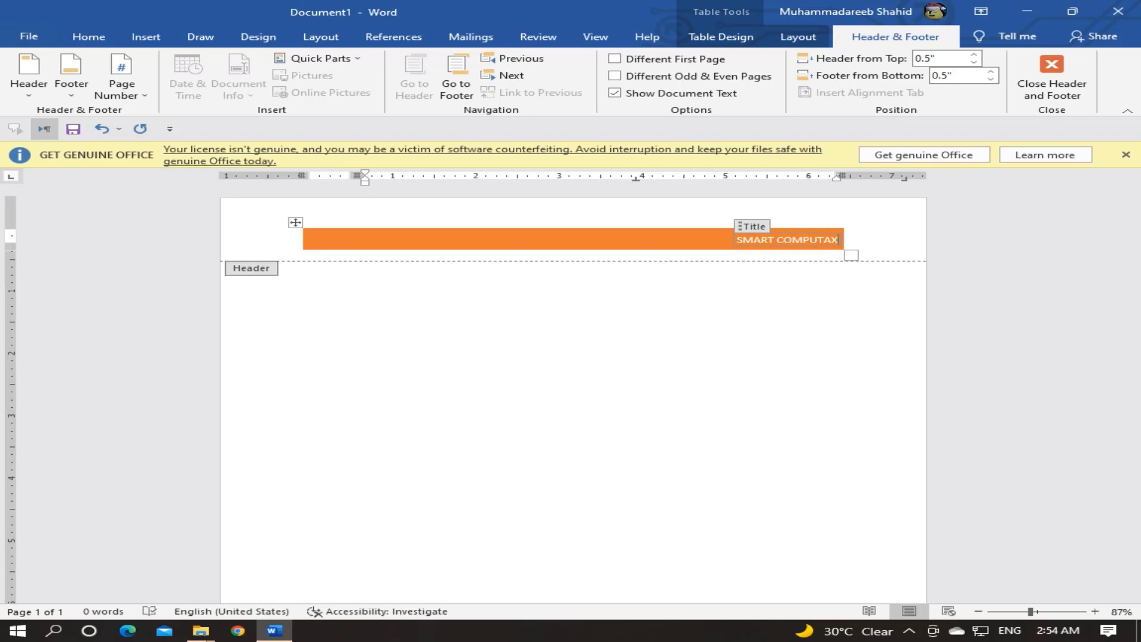
pyautogui.doubleClick(312, 287)
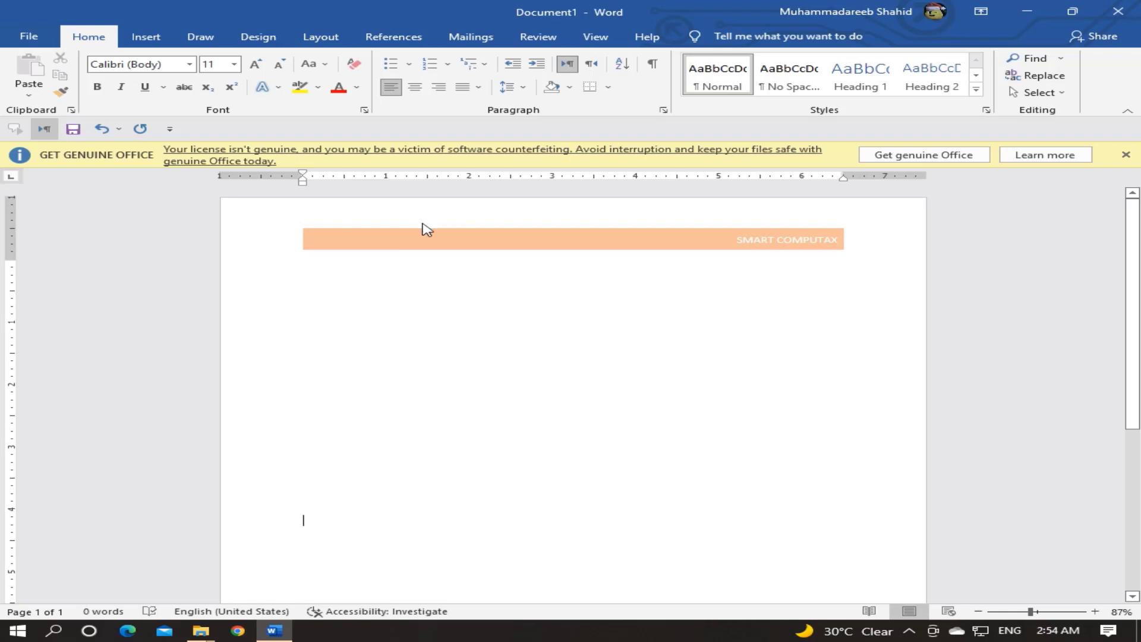
# Step: Add blank lines to the body until the document runs onto a second page
pyautogui.press('Return')
pyautogui.press('Return')
pyautogui.press('Return')
pyautogui.press('Return')
pyautogui.press('Return')
pyautogui.press('Return')
pyautogui.press('Return')
pyautogui.press('Return')
pyautogui.press('Return')
pyautogui.press('Return')
pyautogui.press('Return')
pyautogui.press('Return')
pyautogui.press('Return')
pyautogui.press('Return')
pyautogui.press('Return')
pyautogui.press('Return')
pyautogui.press('Return')
pyautogui.press('Return')
pyautogui.press('Return')
pyautogui.press('Return')
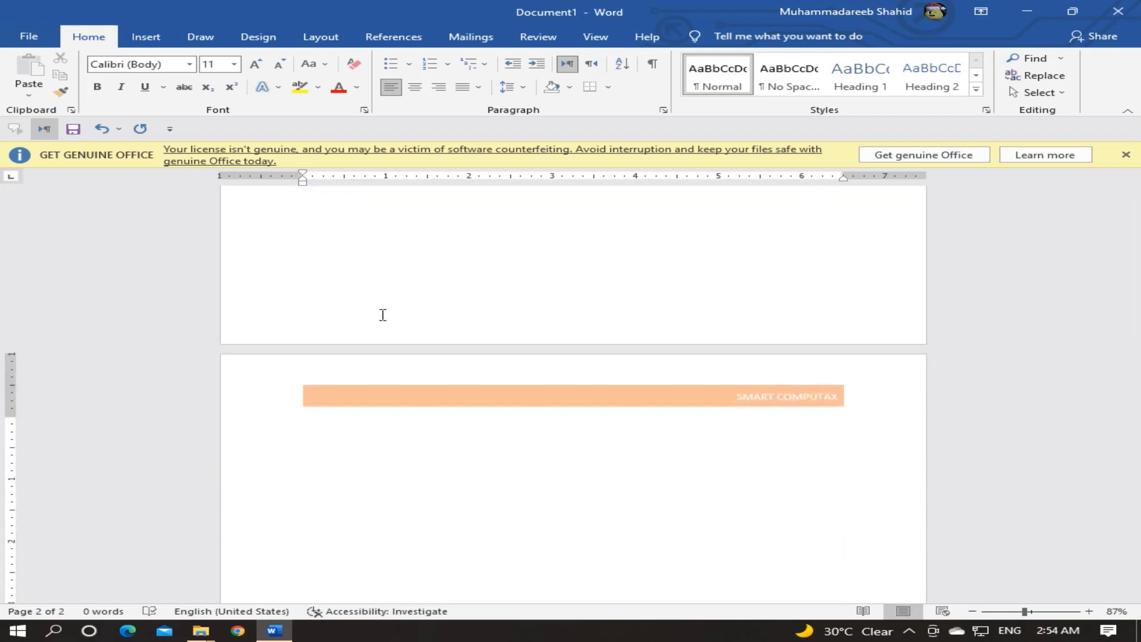
# Step: Undo the added blank lines until the document is back to a single page
pyautogui.hotkey('ctrl', 'z')
pyautogui.hotkey('ctrl', 'z')
pyautogui.hotkey('ctrl', 'z')
pyautogui.hotkey('ctrl', 'z')
pyautogui.hotkey('ctrl', 'z')
pyautogui.hotkey('ctrl', 'z')
pyautogui.hotkey('ctrl', 'z')
pyautogui.hotkey('ctrl', 'z')
pyautogui.hotkey('ctrl', 'z')
pyautogui.hotkey('ctrl', 'z')
pyautogui.hotkey('ctrl', 'z')
pyautogui.hotkey('ctrl', 'z')
pyautogui.hotkey('ctrl', 'z')
pyautogui.hotkey('ctrl', 'z')
pyautogui.hotkey('ctrl', 'z')
pyautogui.hotkey('ctrl', 'z')
pyautogui.hotkey('ctrl', 'z')
pyautogui.hotkey('ctrl', 'z')
pyautogui.hotkey('ctrl', 'z')
pyautogui.hotkey('ctrl', 'z')
pyautogui.hotkey('ctrl', 'z')
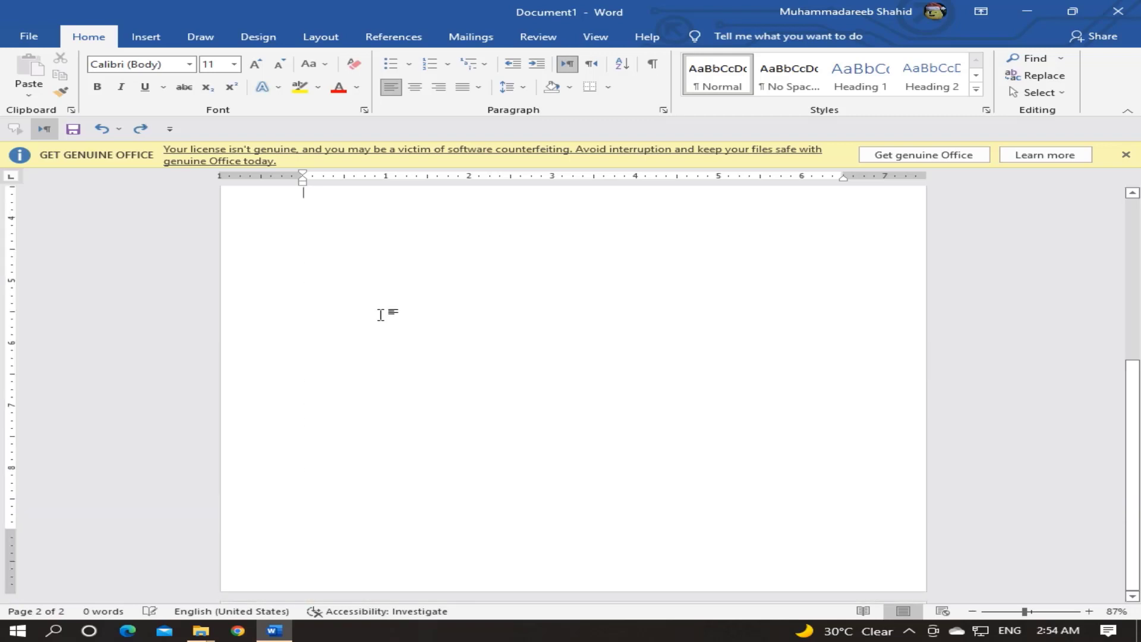
pyautogui.hotkey('ctrl', 'z')
pyautogui.hotkey('ctrl', 'z')
pyautogui.hotkey('ctrl', 'z')
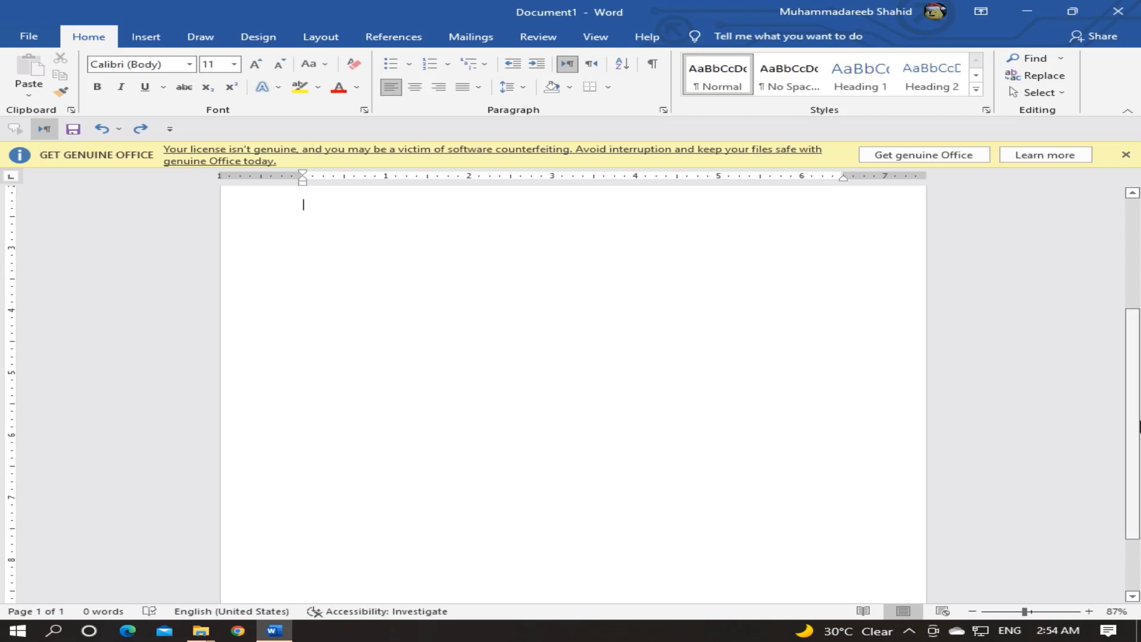
# Step: Look through the built-in header designs without applying one
pyautogui.scroll(2, 1140, 419)
pyautogui.scroll(-5, 1140, 419)
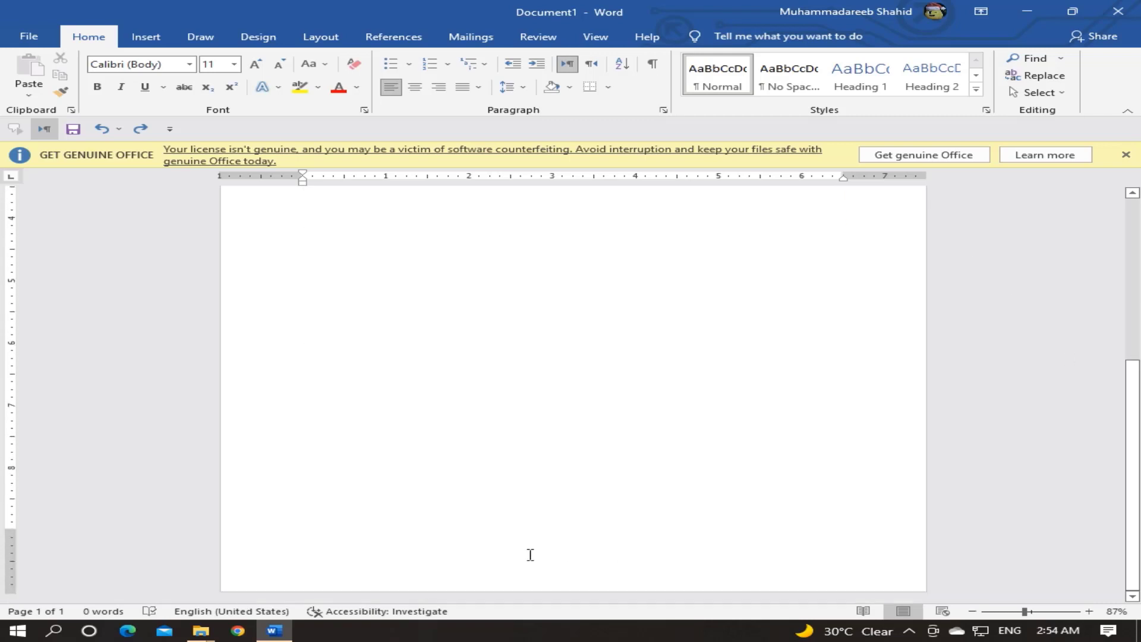
pyautogui.click(147, 35)
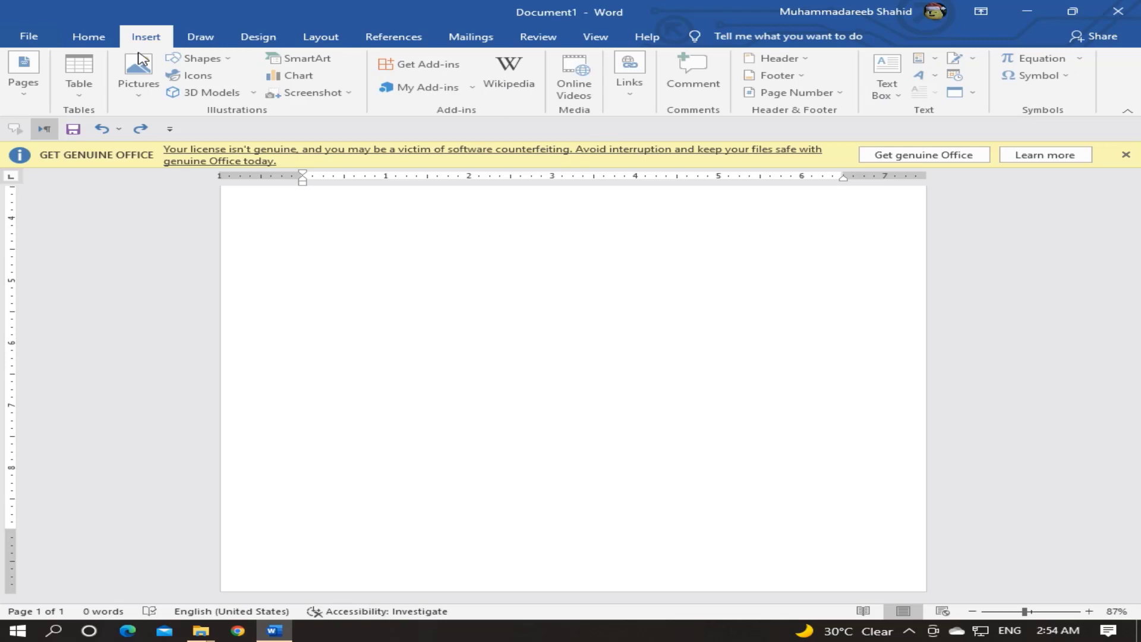
pyautogui.click(807, 79)
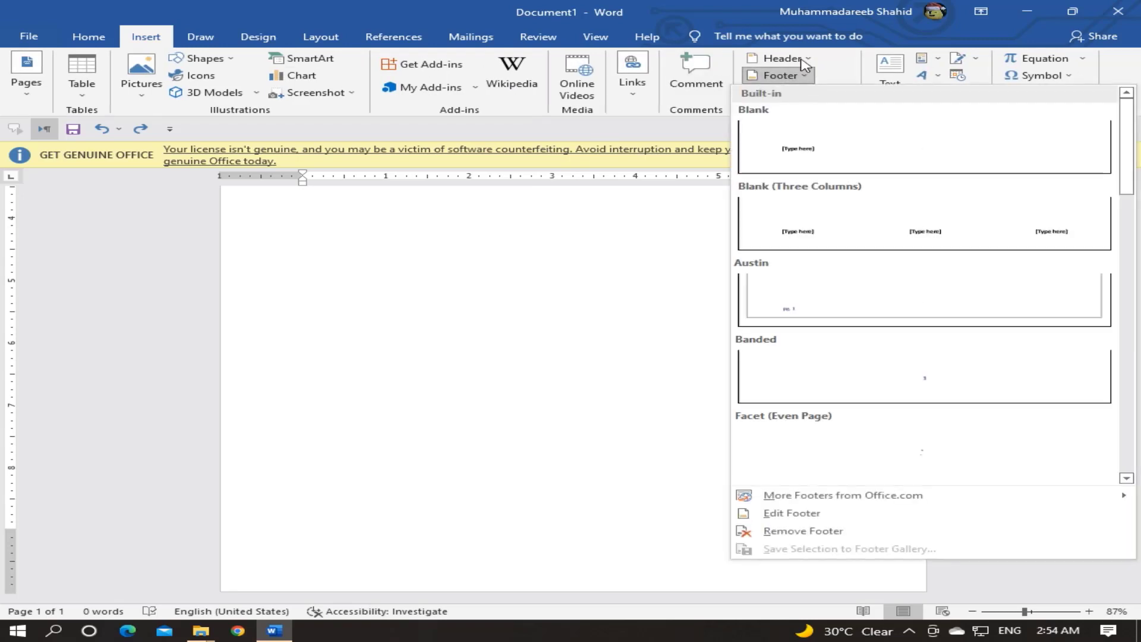
pyautogui.click(783, 58)
pyautogui.scroll(-10, 1128, 379)
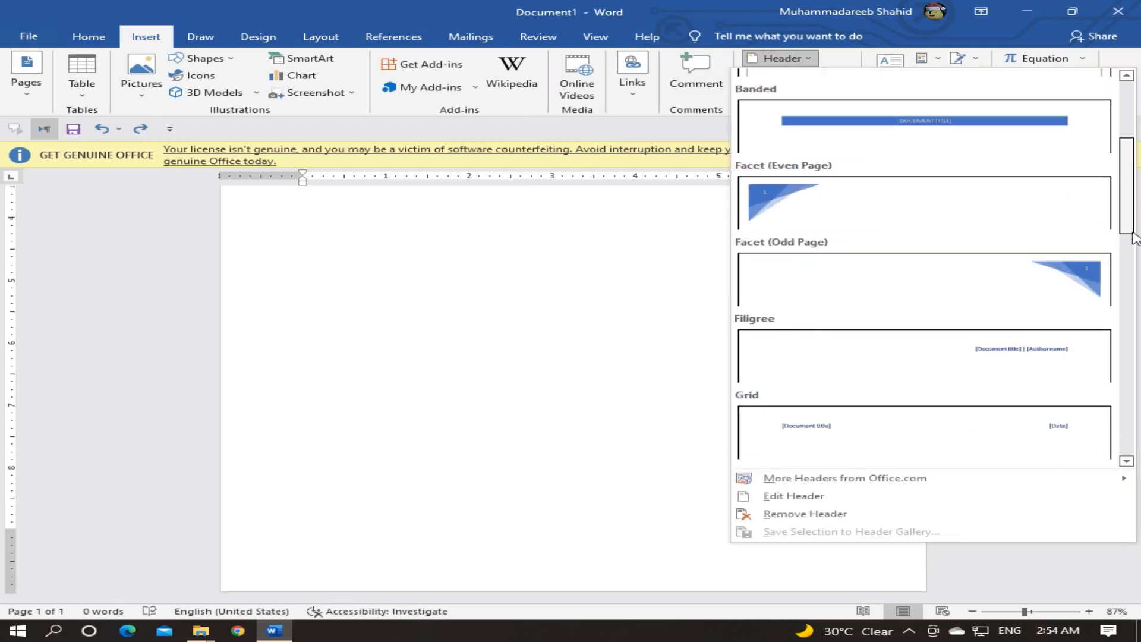
pyautogui.scroll(5, 1128, 379)
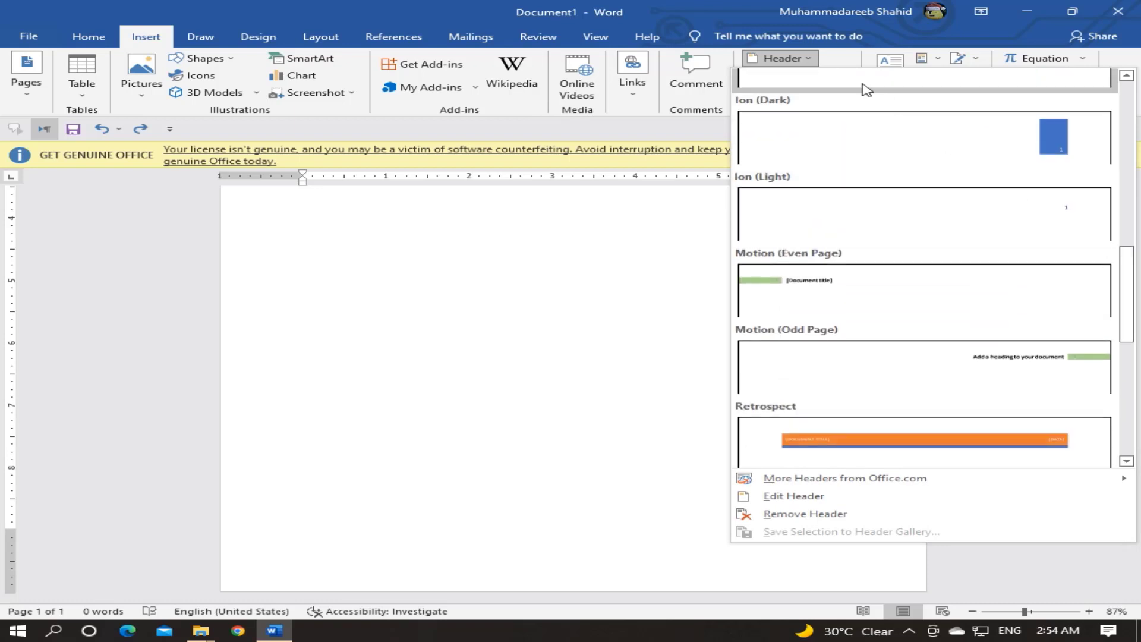
pyautogui.click(810, 60)
# Step: Insert the built-in ViewMaster (Horizontal) footer with a date field and page number
pyautogui.click(802, 81)
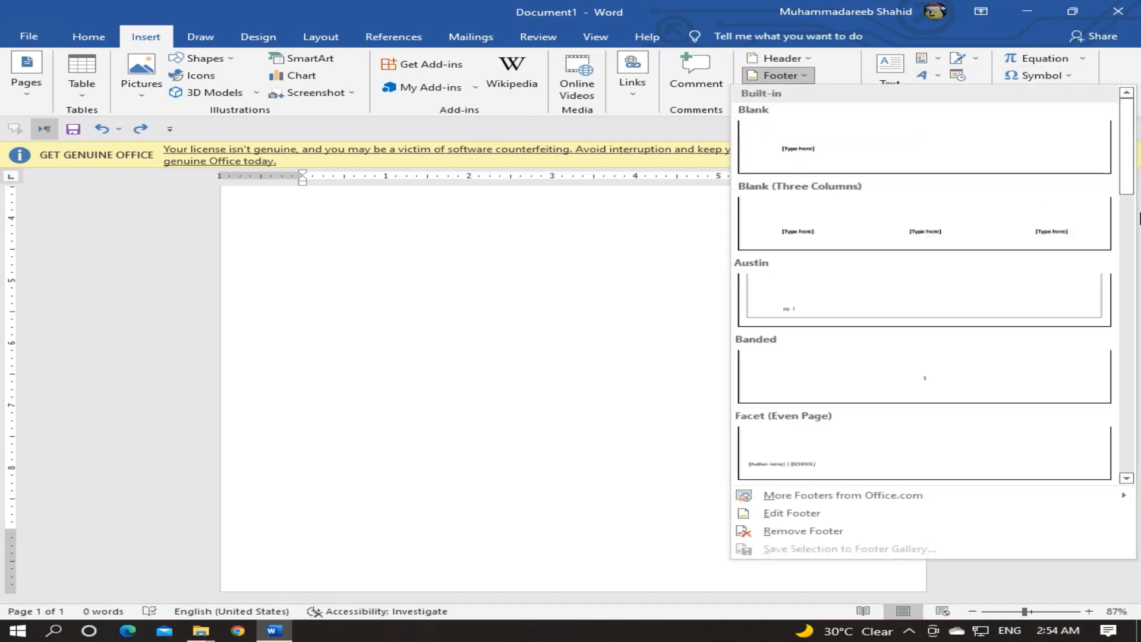
pyautogui.scroll(-1, 1131, 189)
pyautogui.scroll(-11, 1131, 189)
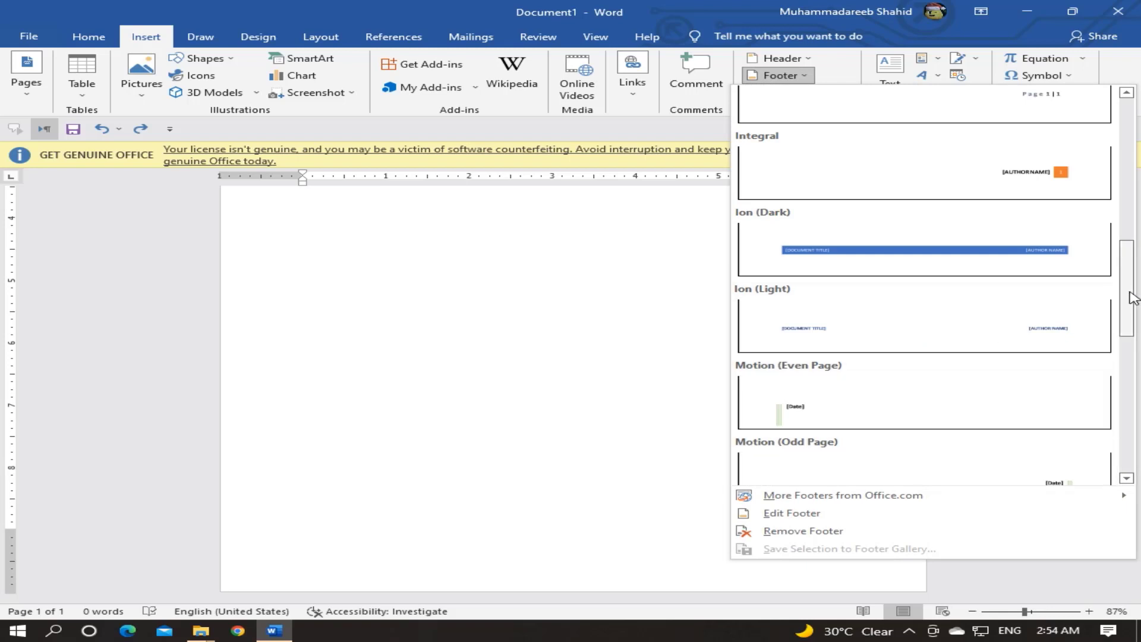
pyautogui.moveTo(1131, 300); pyautogui.dragTo(1139, 434)
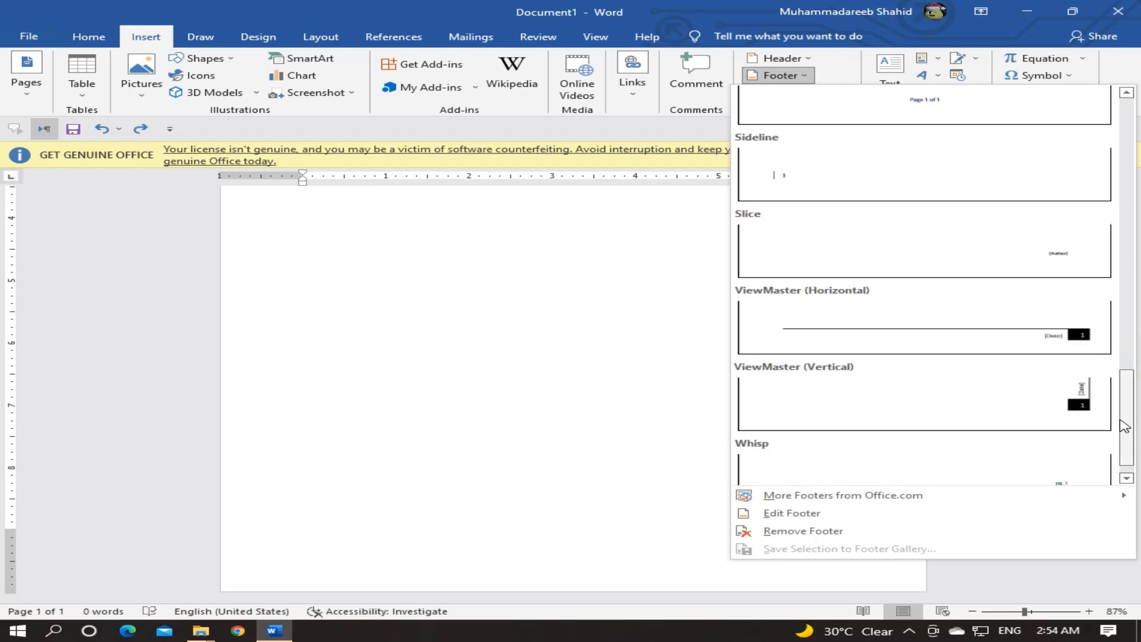
pyautogui.click(1095, 325)
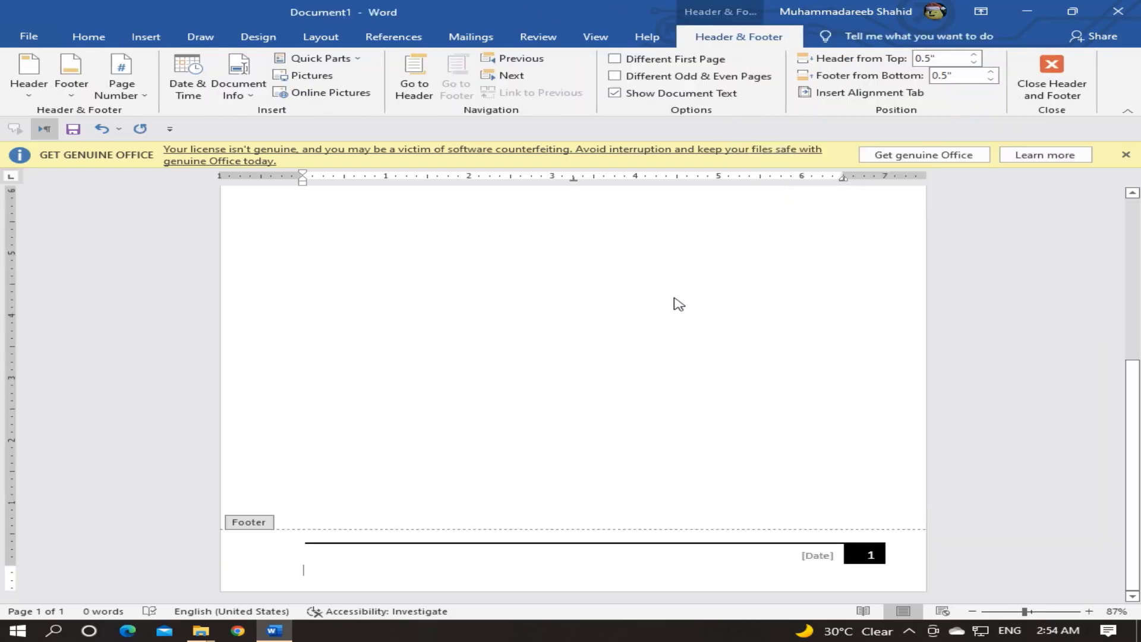
# Step: Return to the body and add blank lines until a third page exists, checking the repeated header and footer
pyautogui.doubleClick(509, 264)
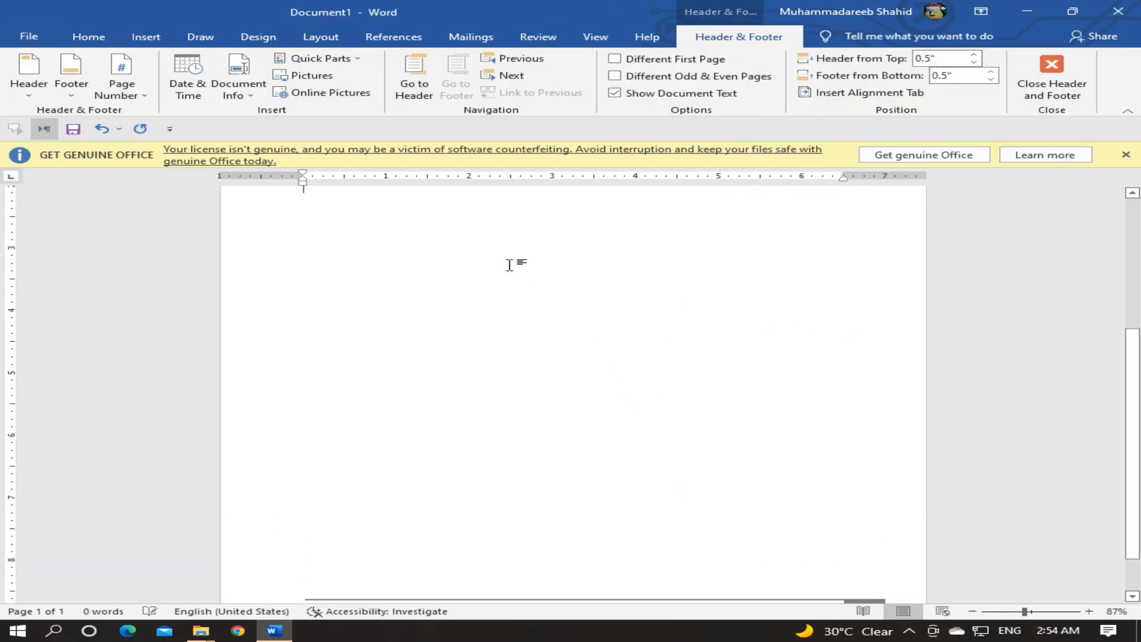
pyautogui.press('Return')
pyautogui.press('Return')
pyautogui.press('Return')
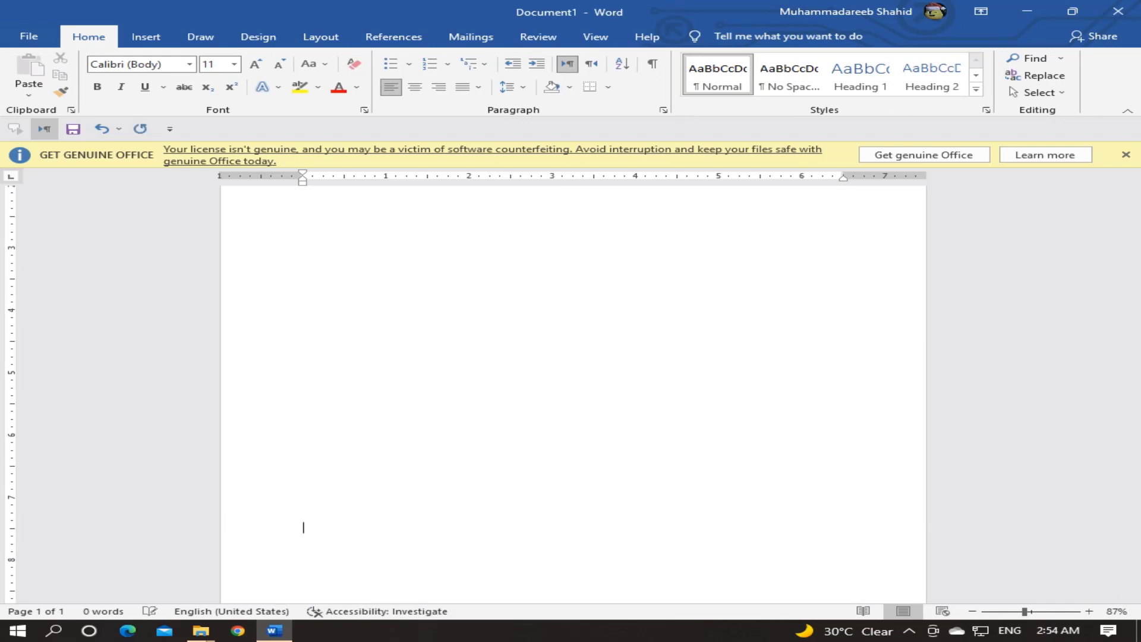
pyautogui.press('Return')
pyautogui.press('Return')
pyautogui.press('Return')
pyautogui.press('Return')
pyautogui.press('Return')
pyautogui.press('Return')
pyautogui.press('Return')
pyautogui.press('Return')
pyautogui.press('Return')
pyautogui.press('Return')
pyautogui.press('Return')
pyautogui.press('Return')
pyautogui.press('Return')
pyautogui.press('Return')
pyautogui.press('Return')
pyautogui.press('Return')
pyautogui.press('Return')
pyautogui.press('Return')
pyautogui.press('Return')
pyautogui.press('Return')
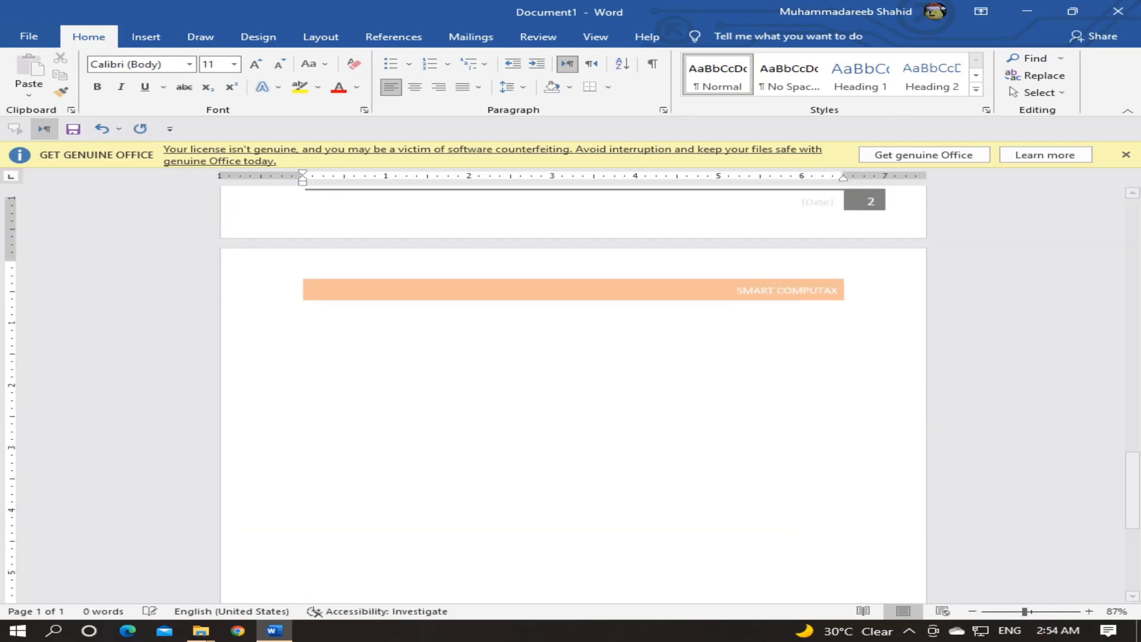
pyautogui.press('Return')
pyautogui.press('Return')
pyautogui.press('Return')
pyautogui.press('Return')
pyautogui.press('Return')
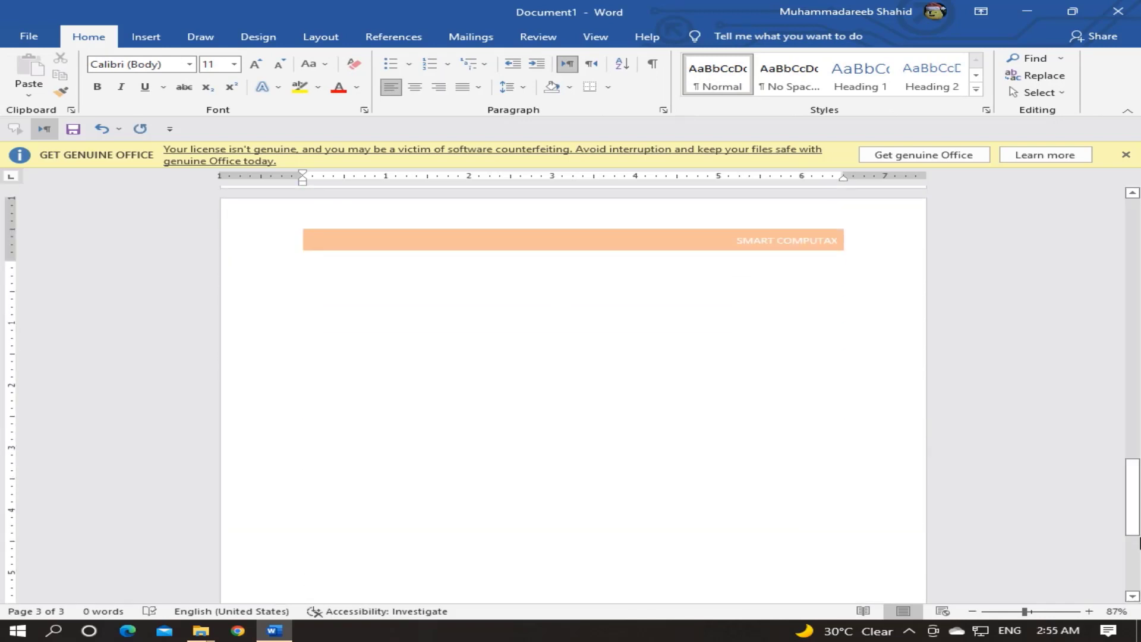
pyautogui.scroll(-5, 1138, 472)
pyautogui.click(1137, 559)
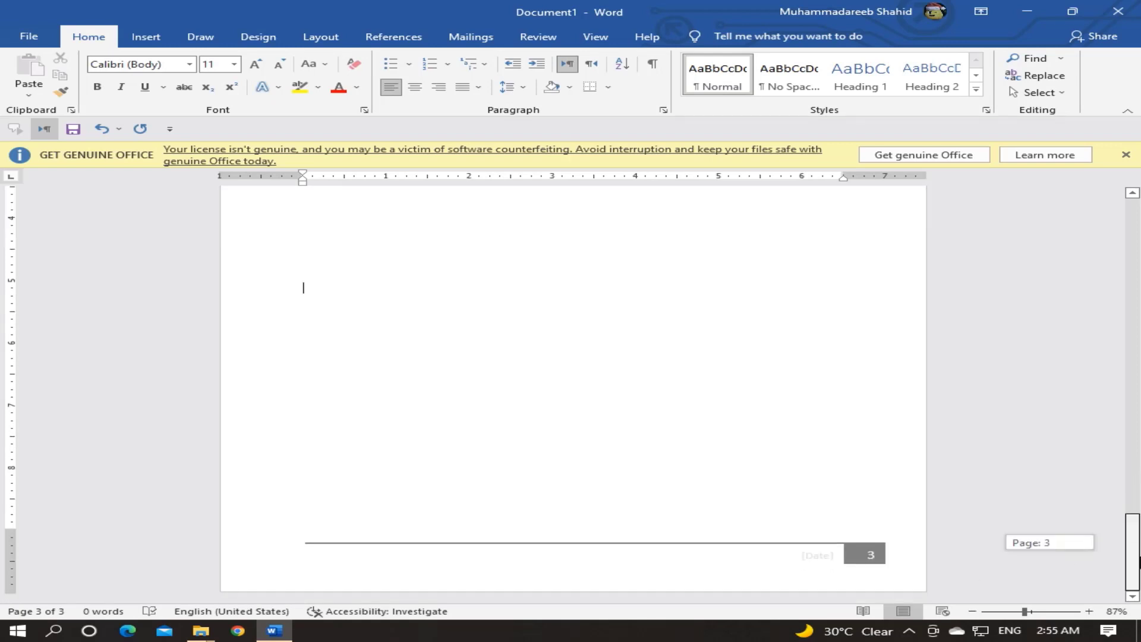
# Step: Add more blank lines until the document runs onto a fourth page and check its footer's page number
pyautogui.press('Return')
pyautogui.press('Return')
pyautogui.press('Return')
pyautogui.press('Return')
pyautogui.press('Return')
pyautogui.press('Return')
pyautogui.press('Return')
pyautogui.press('Return')
pyautogui.press('Return')
pyautogui.press('Return')
pyautogui.press('Return')
pyautogui.press('Return')
pyautogui.press('Return')
pyautogui.press('Return')
pyautogui.press('Return')
pyautogui.press('Return')
pyautogui.press('Return')
pyautogui.press('Return')
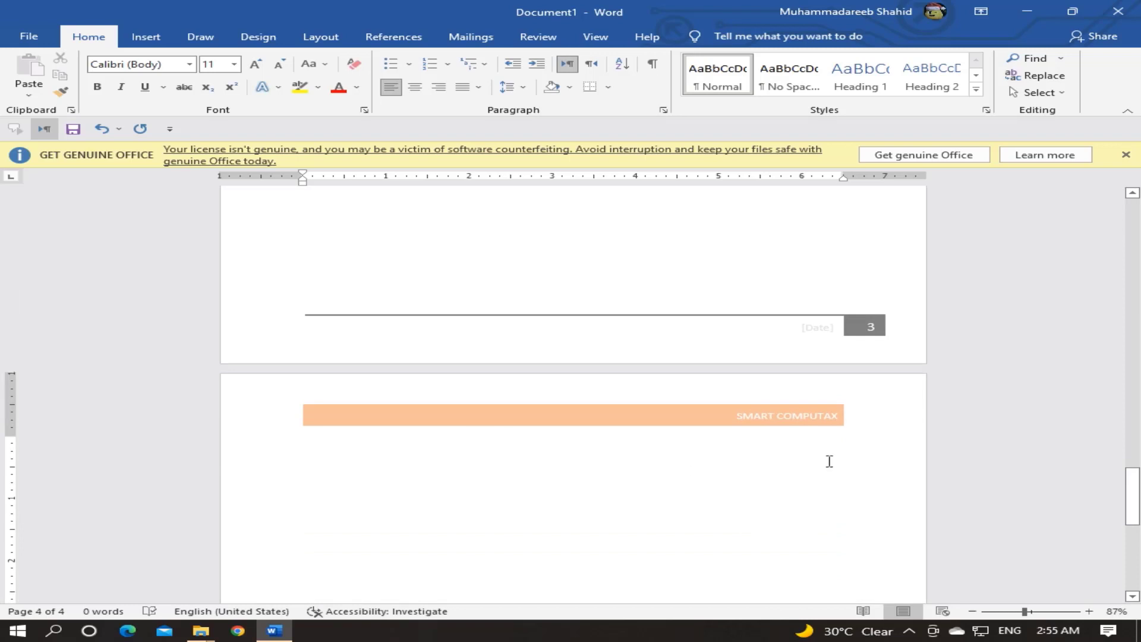
pyautogui.moveTo(1133, 494); pyautogui.dragTo(1132, 589)
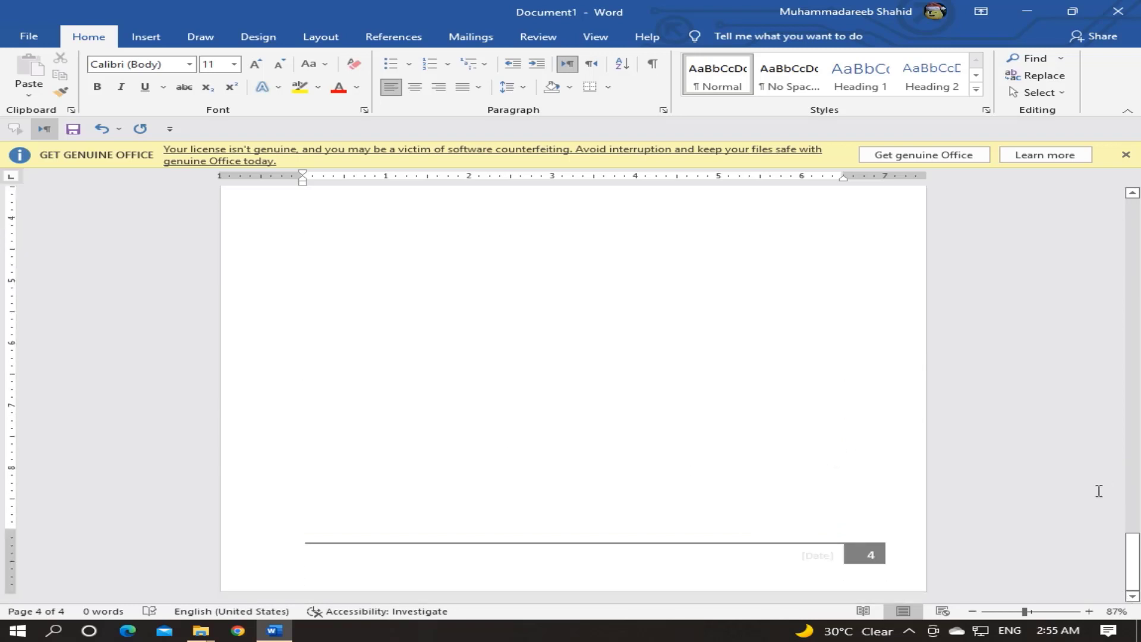
# Step: Undo and delete the added blank lines until the document is back to one page, and return to its header
pyautogui.hotkey('ctrl', 'z')
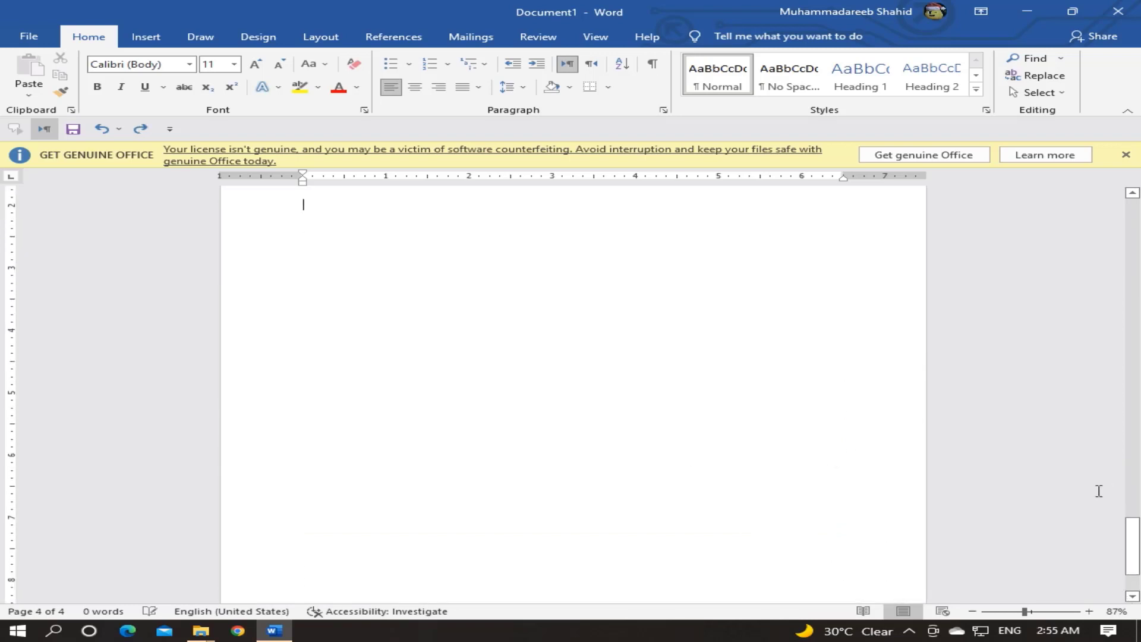
pyautogui.hotkey('ctrl', 'z')
pyautogui.hotkey('ctrl', 'z')
pyautogui.hotkey('ctrl', 'z')
pyautogui.hotkey('ctrl', 'z')
pyautogui.hotkey('ctrl', 'z')
pyautogui.hotkey('ctrl', 'z')
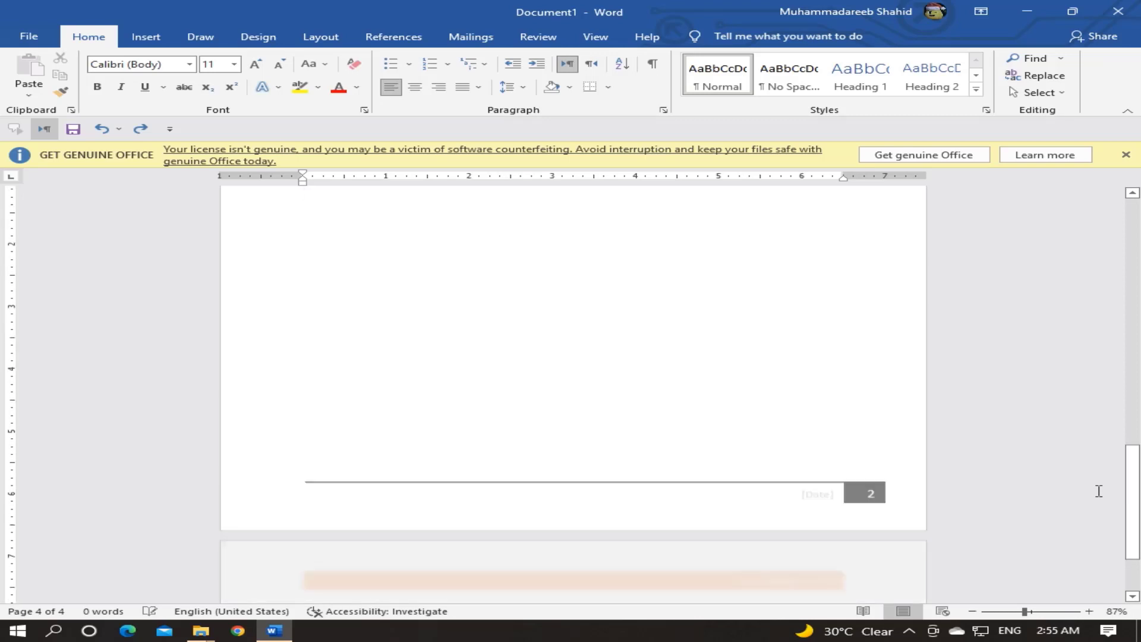
pyautogui.press('BackSpace')
pyautogui.press('BackSpace')
pyautogui.press('BackSpace')
pyautogui.press('BackSpace')
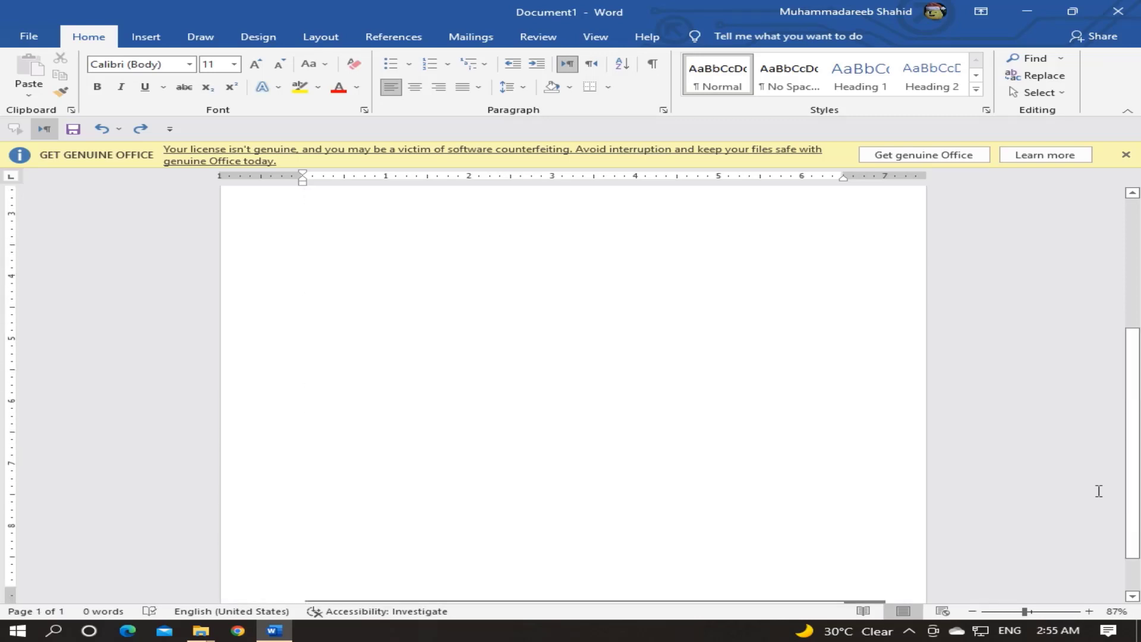
pyautogui.moveTo(1121, 474); pyautogui.dragTo(1121, 343)
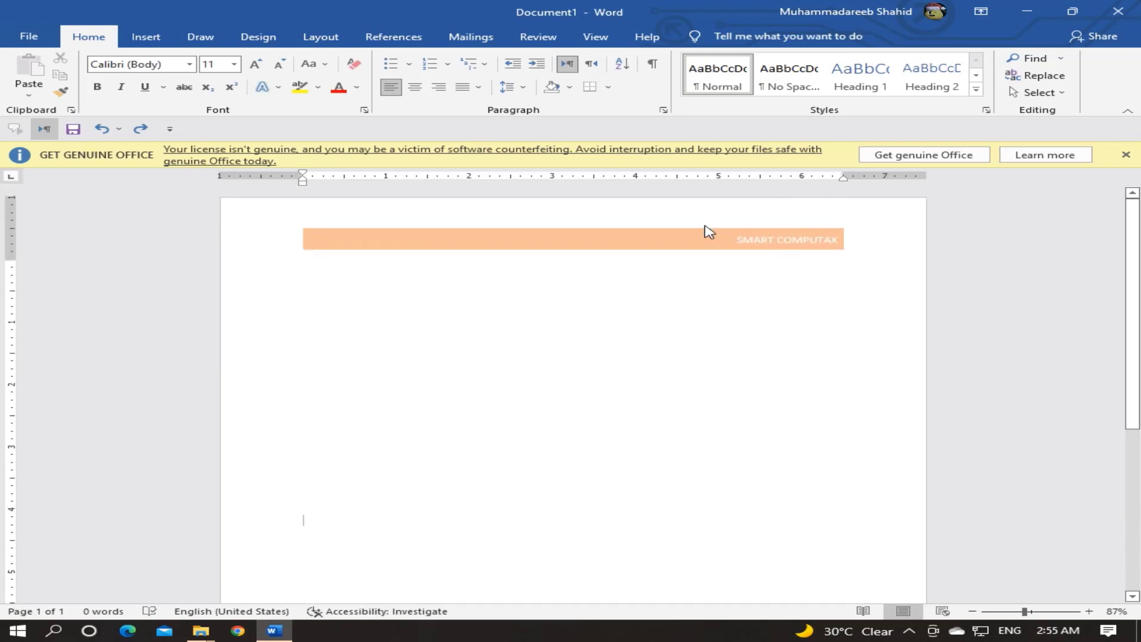
# Step: Open the header for editing and remove its entire SMART COMPUTAX banner
pyautogui.doubleClick(705, 232)
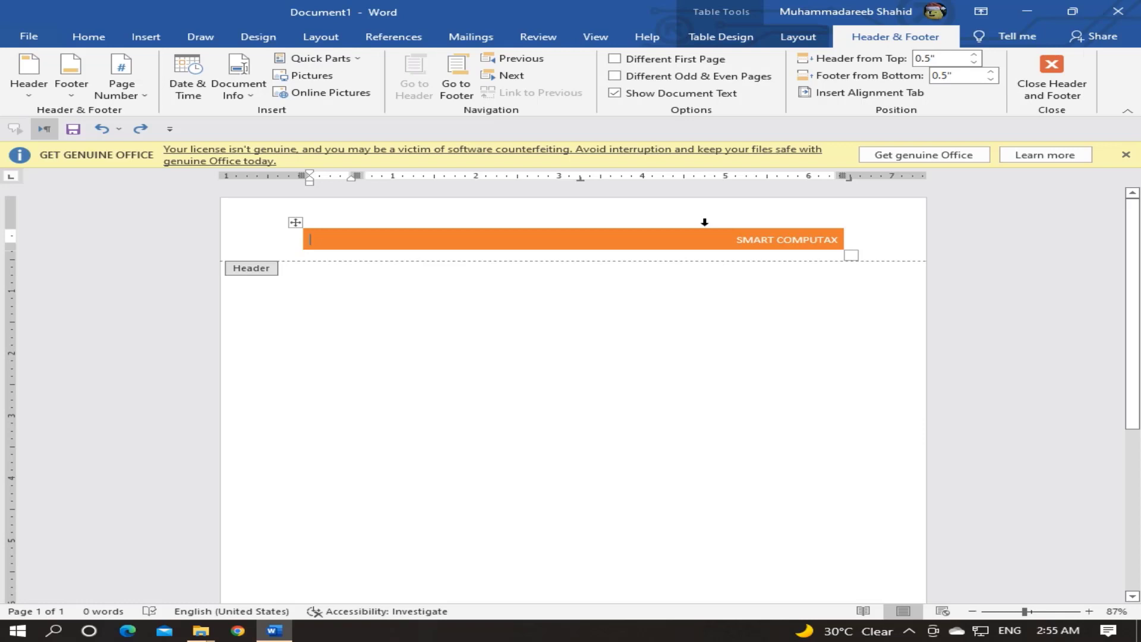
pyautogui.click(705, 223)
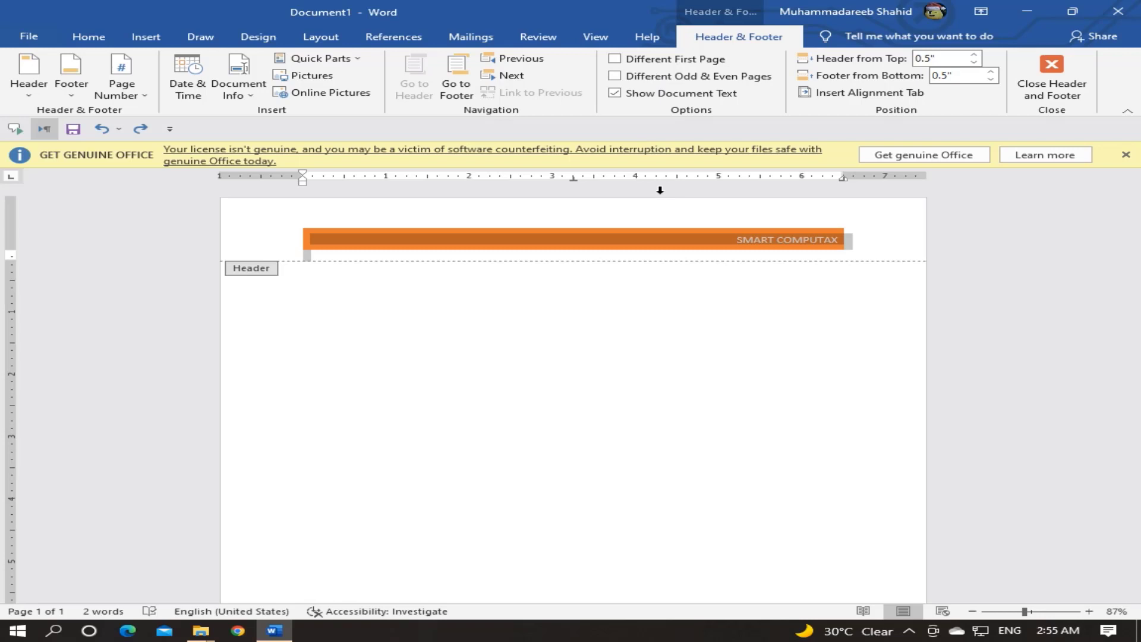
pyautogui.press('Delete')
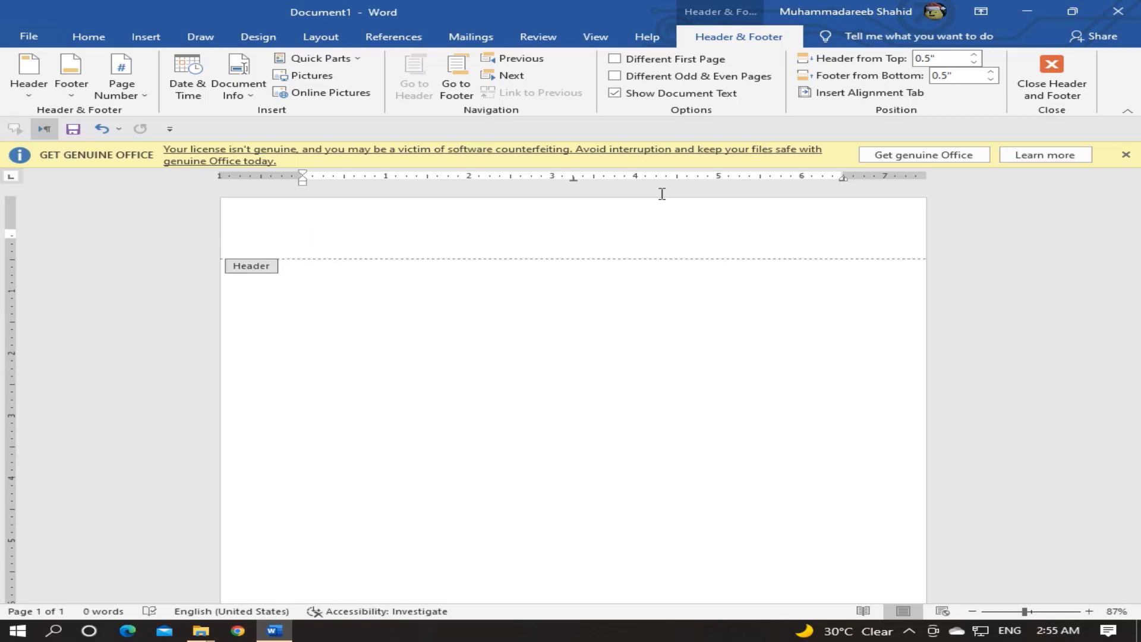
# Step: Turn on Different First Page, paste the SMART COMPUTAX banner into the first page header and remove the extra line below it
pyautogui.click(651, 63)
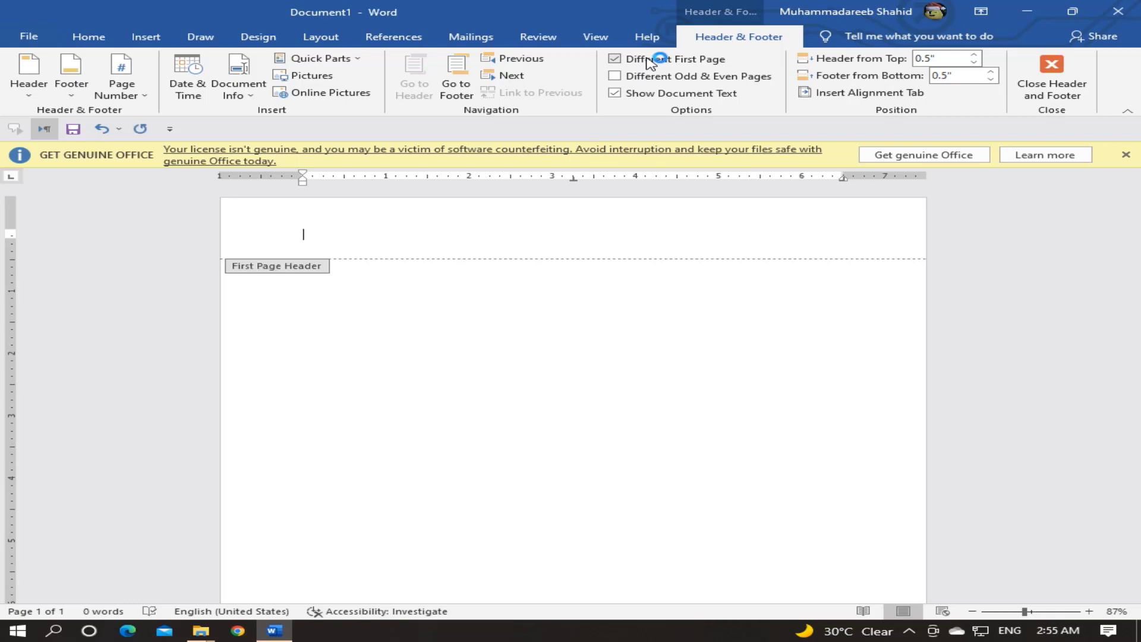
pyautogui.hotkey('ctrl', 'v')
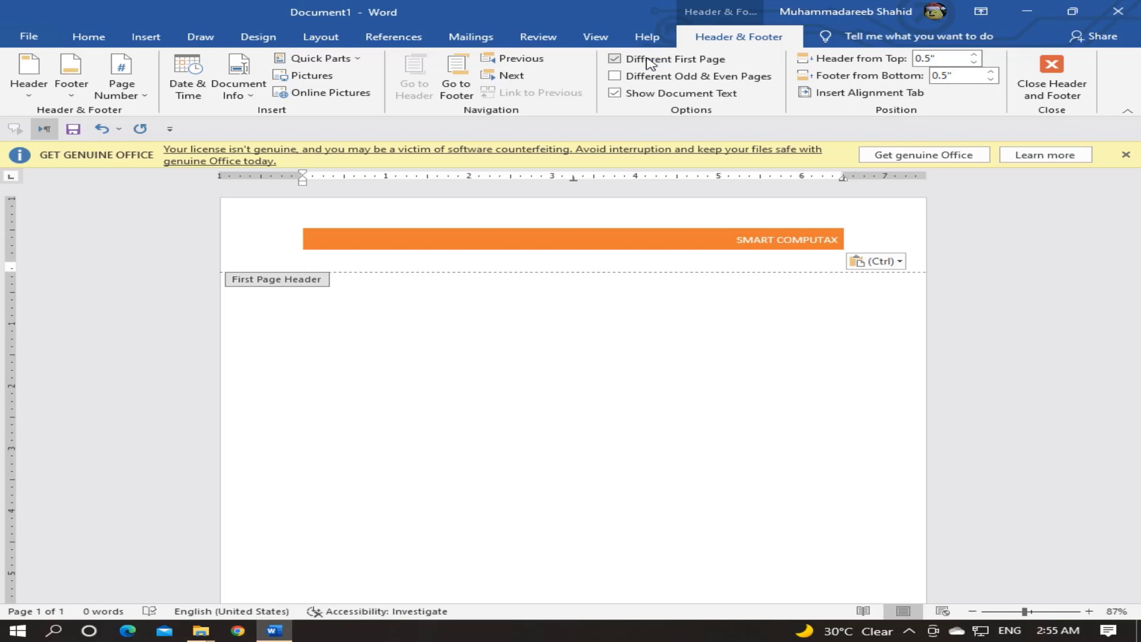
pyautogui.press('BackSpace')
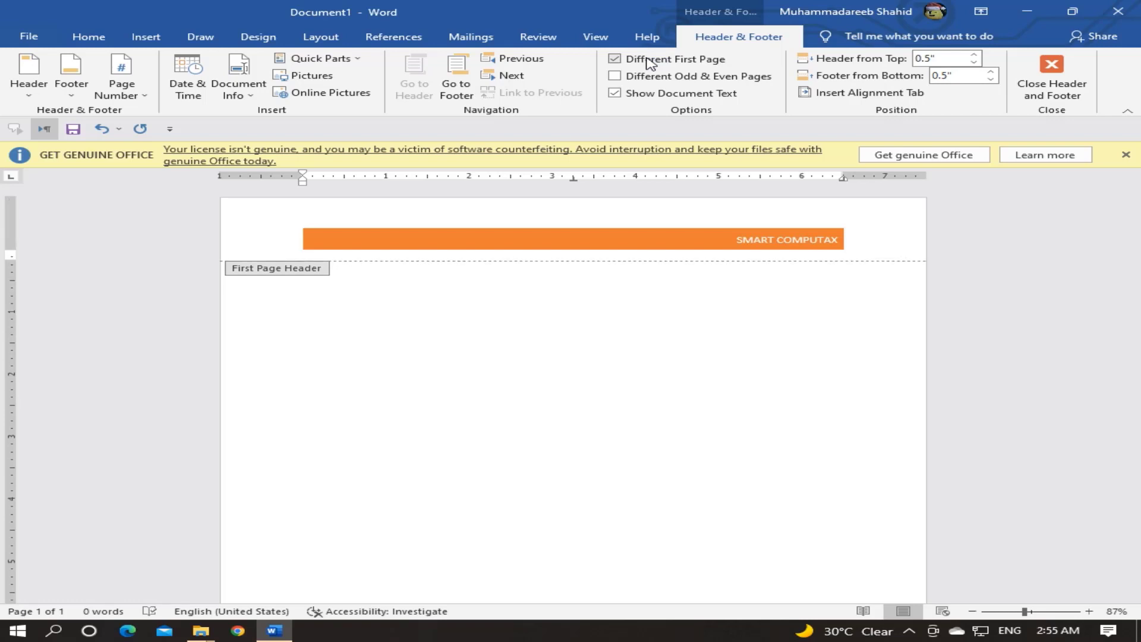
# Step: Add blank lines to the body until a third page exists, comparing the first page's header with the other pages
pyautogui.doubleClick(380, 360)
pyautogui.press('Return')
pyautogui.press('Return')
pyautogui.press('Return')
pyautogui.press('Return')
pyautogui.press('Return')
pyautogui.press('Return')
pyautogui.press('Return')
pyautogui.press('Return')
pyautogui.press('Return')
pyautogui.press('Return')
pyautogui.press('Return')
pyautogui.press('Return')
pyautogui.press('Return')
pyautogui.press('Return')
pyautogui.press('Return')
pyautogui.press('Return')
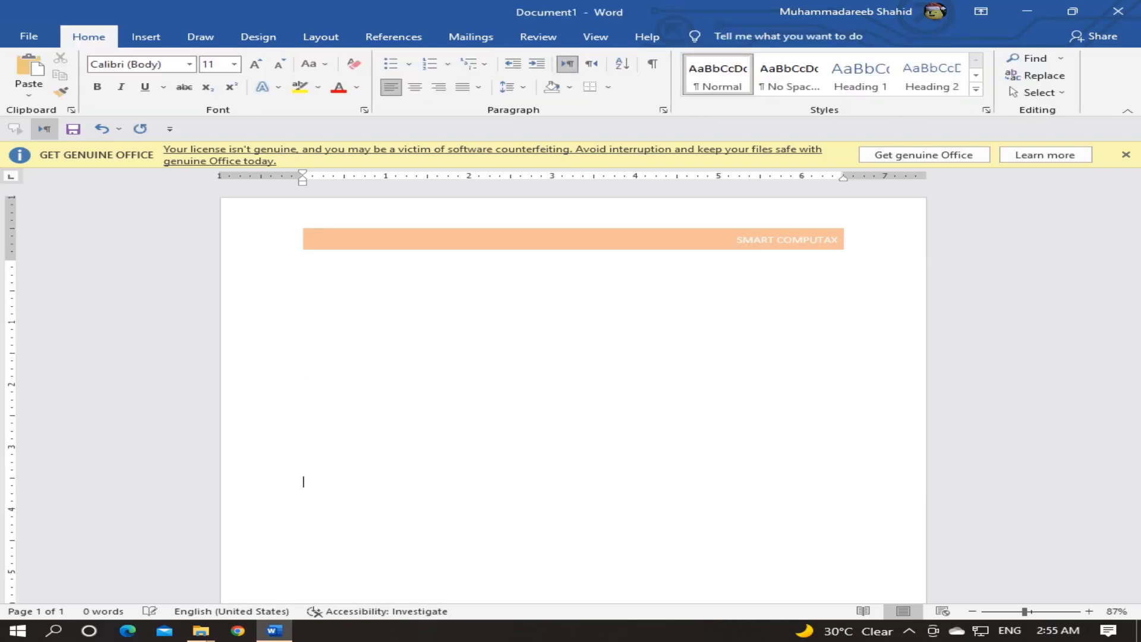
pyautogui.scroll(-10, 301, 580)
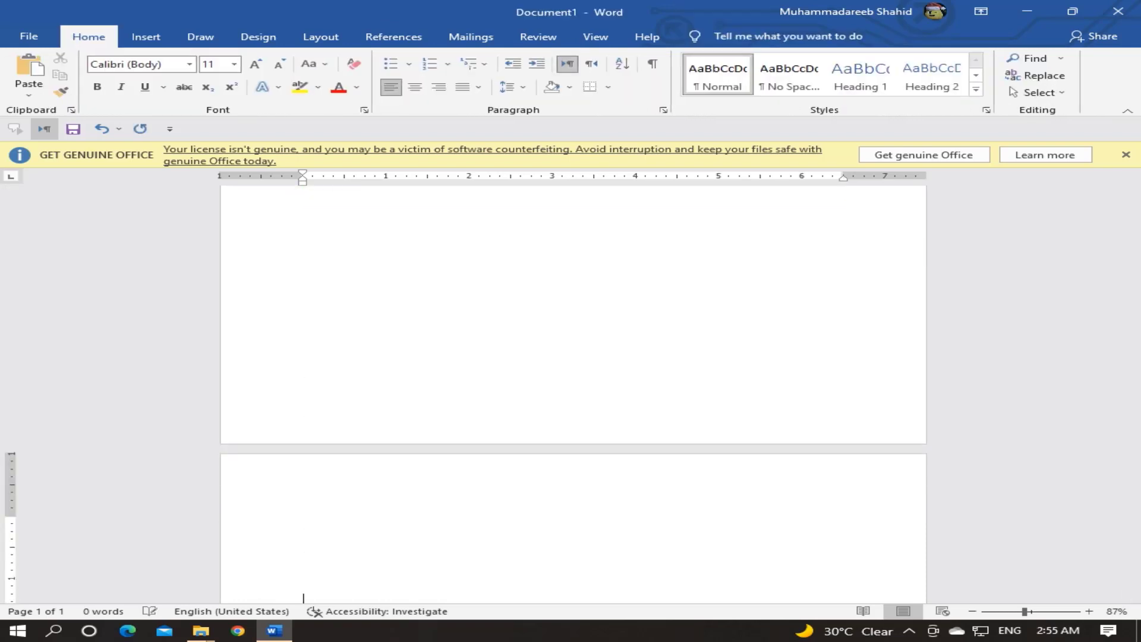
pyautogui.scroll(-5, 303, 579)
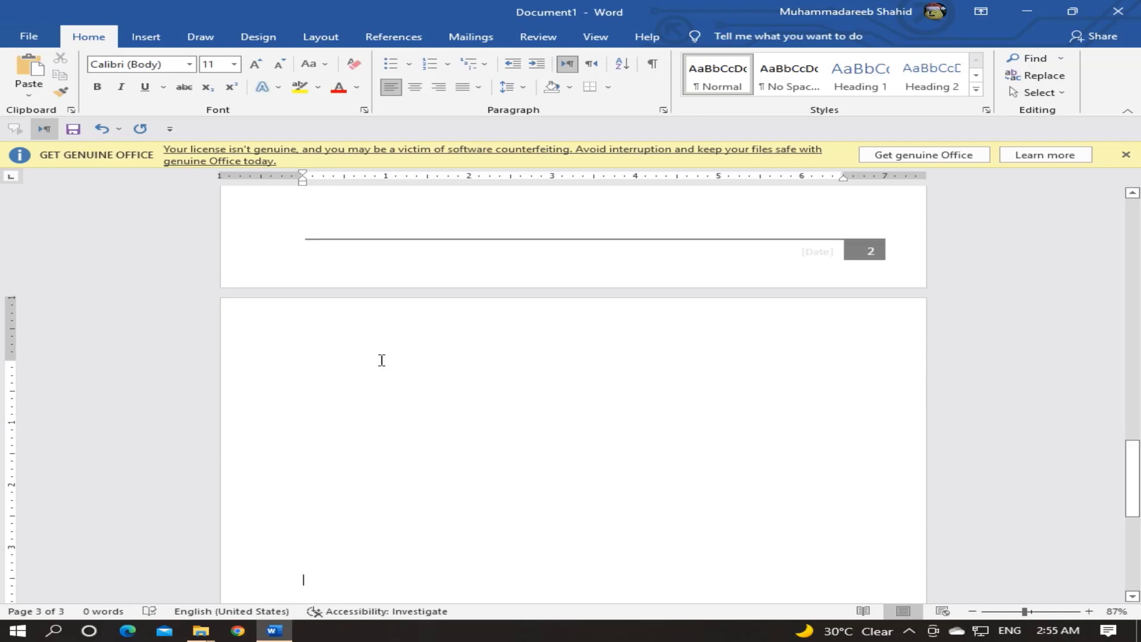
# Step: Undo the added blank lines and the separate first page header to get back to a single page
pyautogui.hotkey('ctrl', 'z')
pyautogui.hotkey('ctrl', 'z')
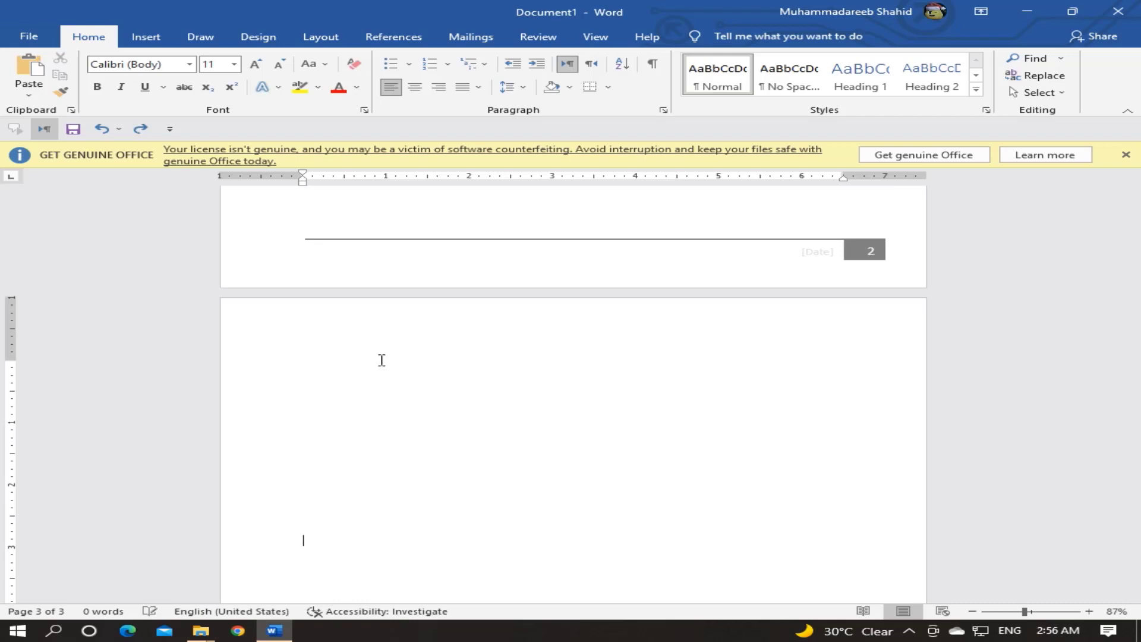
pyautogui.scroll(5, 382, 360)
pyautogui.scroll(-10, 382, 360)
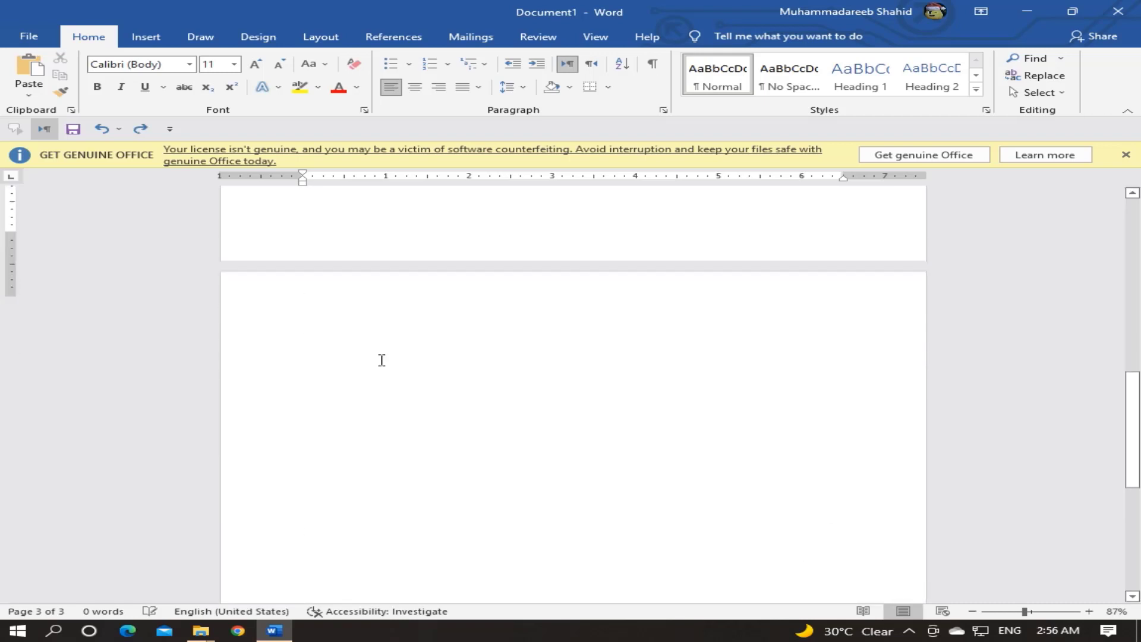
pyautogui.scroll(3, 382, 360)
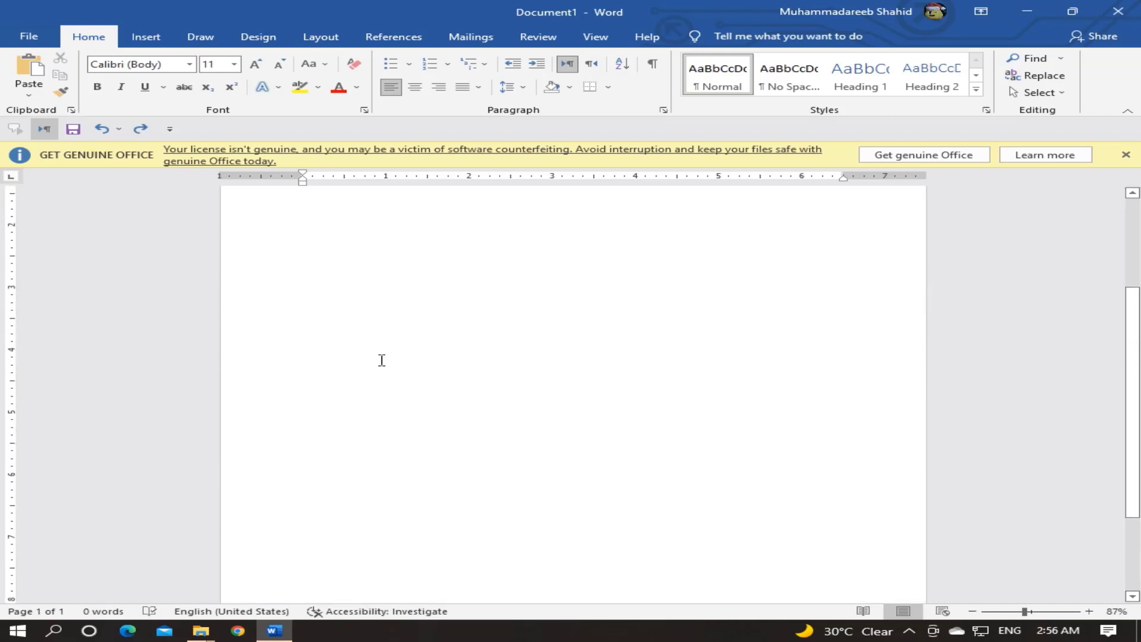
pyautogui.moveTo(1132, 503); pyautogui.dragTo(1133, 398)
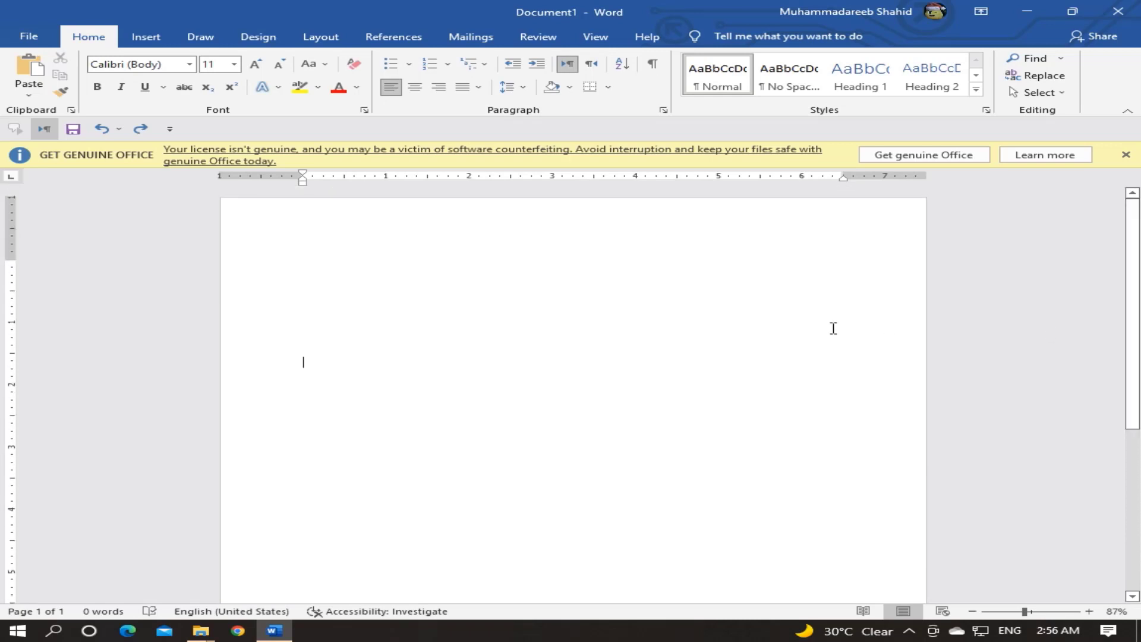
# Step: Look through the built-in footer designs without applying one
pyautogui.click(146, 37)
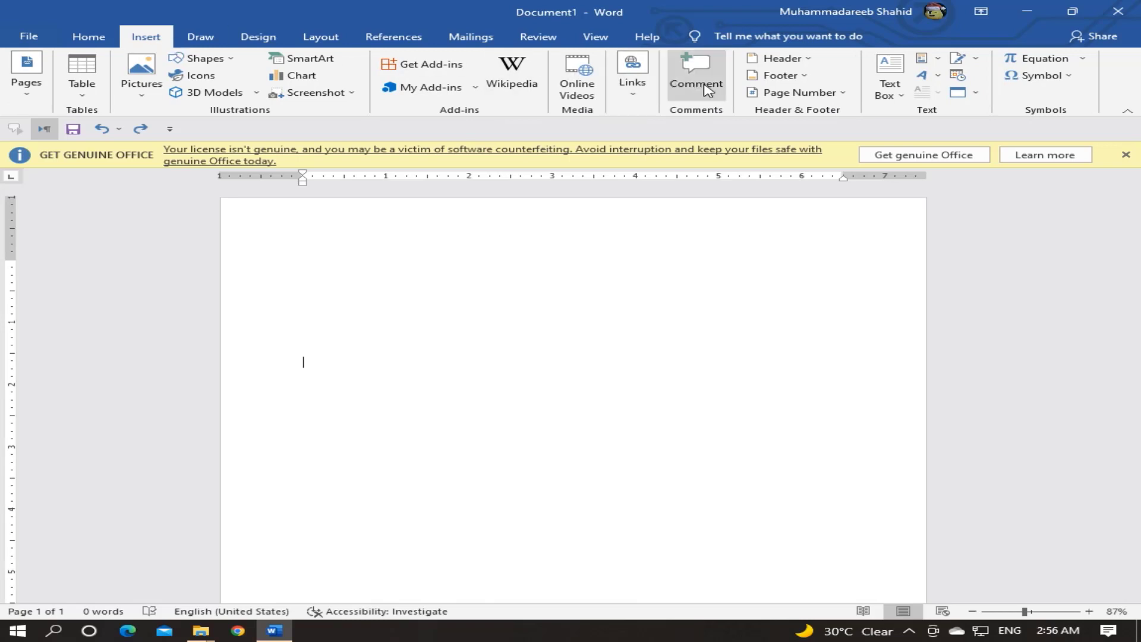
pyautogui.click(791, 77)
pyautogui.click(1127, 273)
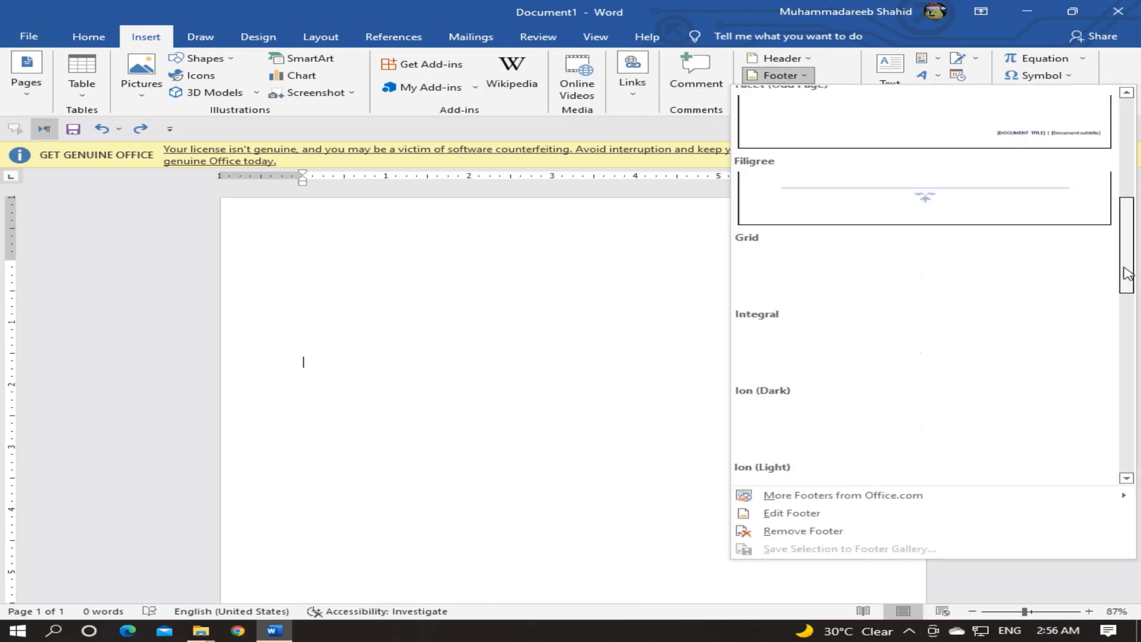
pyautogui.click(797, 75)
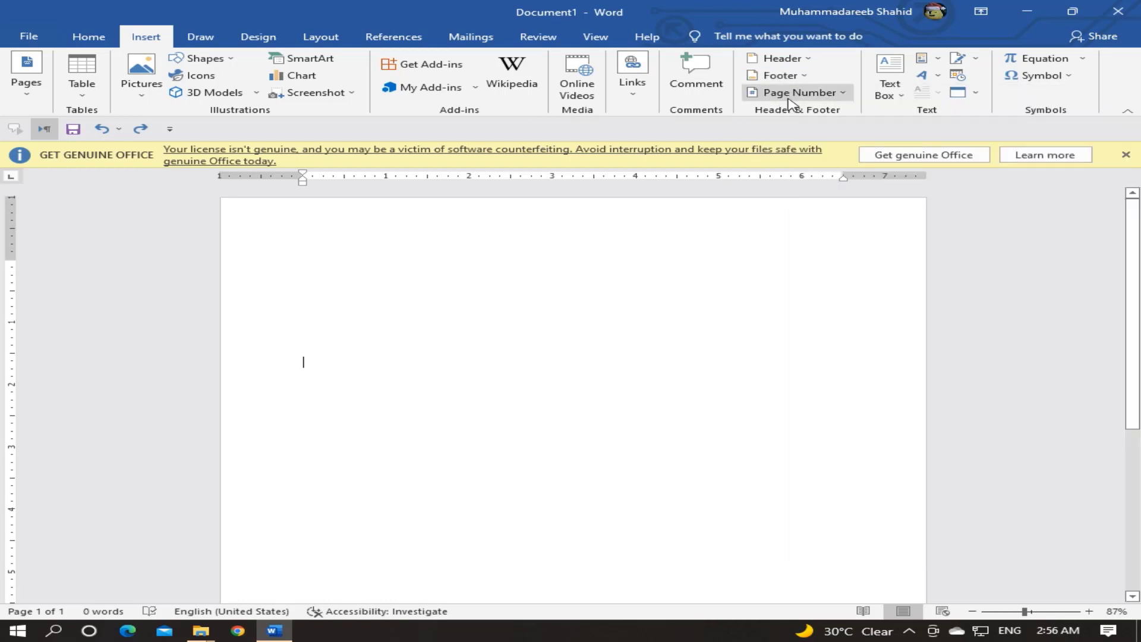
# Step: Try the Accent Bar, Right page number in the page margins, undo it and return to the body
pyautogui.click(790, 95)
pyautogui.moveTo(809, 113)
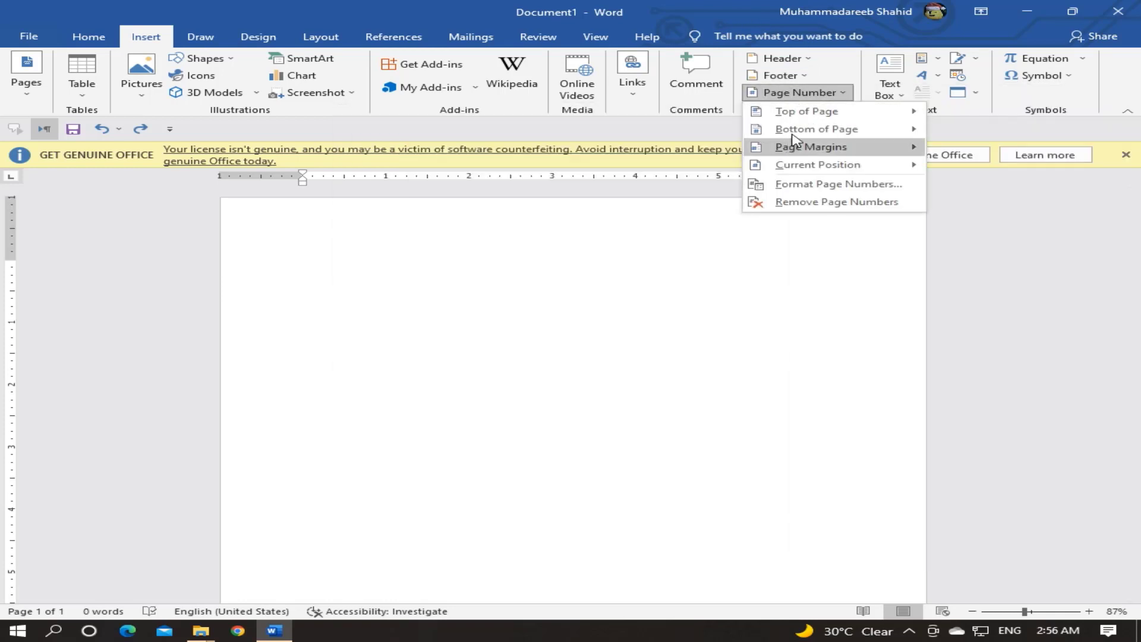
pyautogui.moveTo(809, 135)
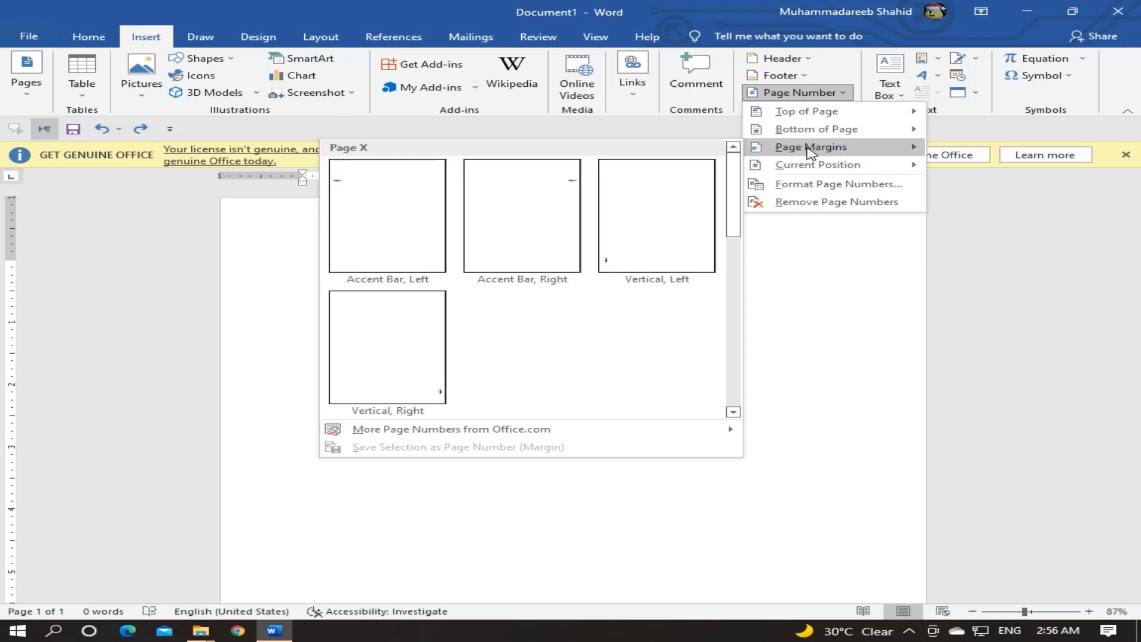
pyautogui.click(573, 204)
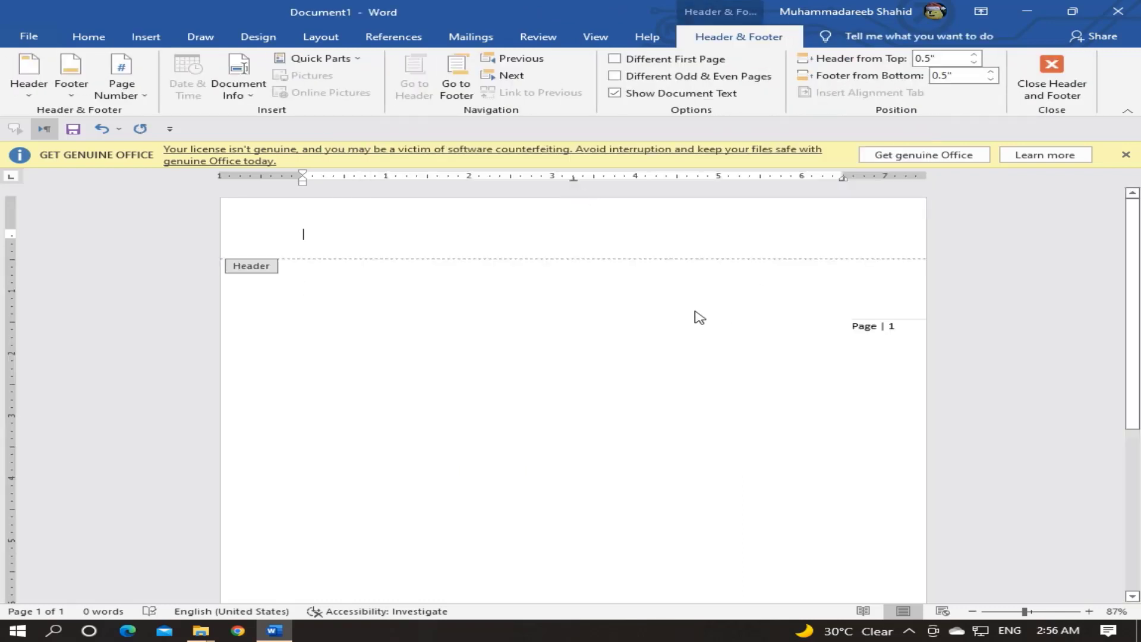
pyautogui.hotkey('ctrl', 'z')
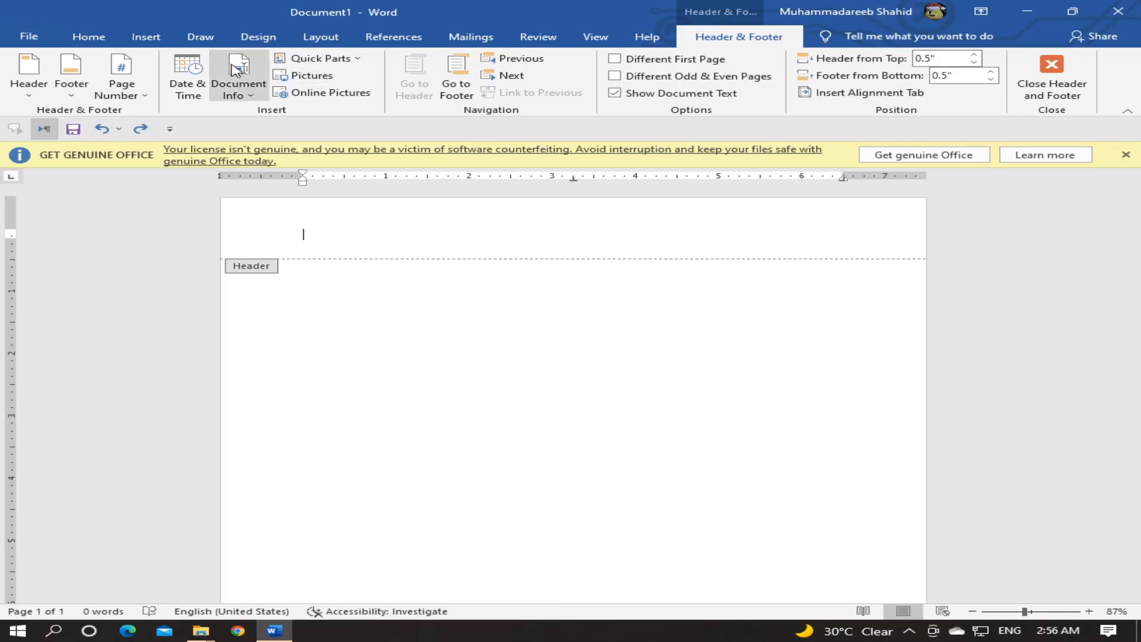
pyautogui.doubleClick(426, 343)
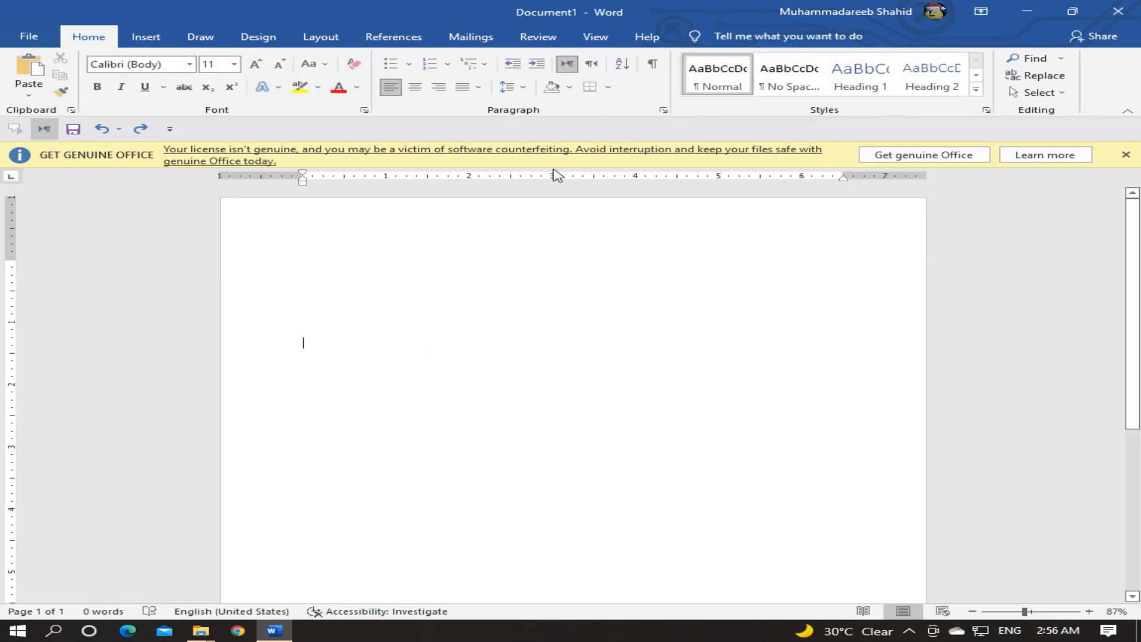
# Step: Look over the page number placement and formatting options and the line numbering choices
pyautogui.click(147, 38)
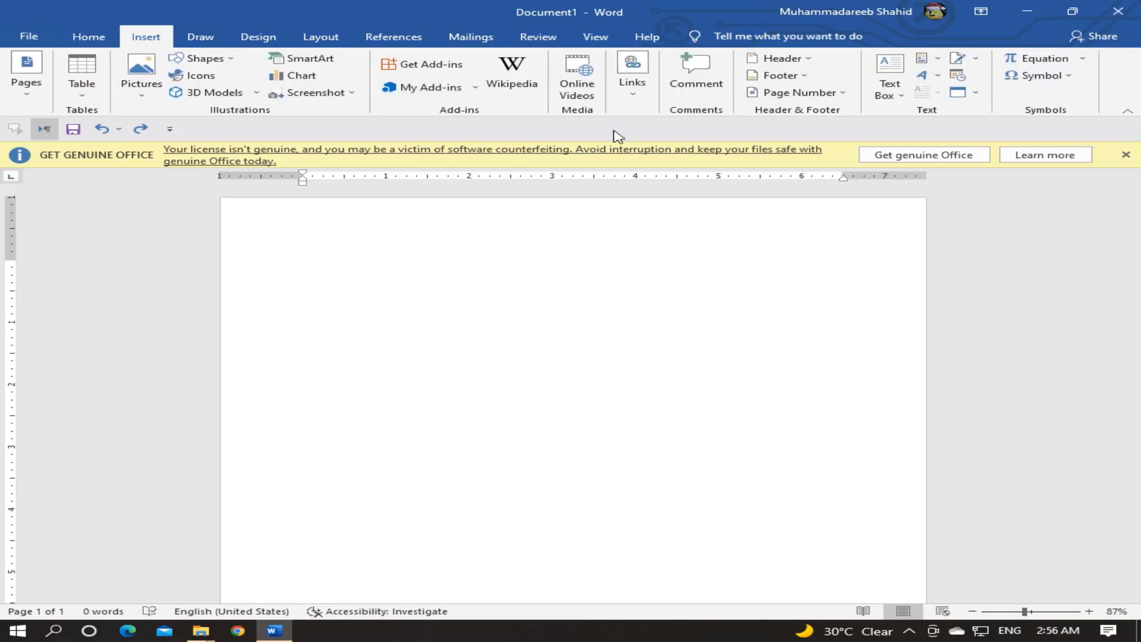
pyautogui.click(762, 95)
pyautogui.moveTo(826, 168)
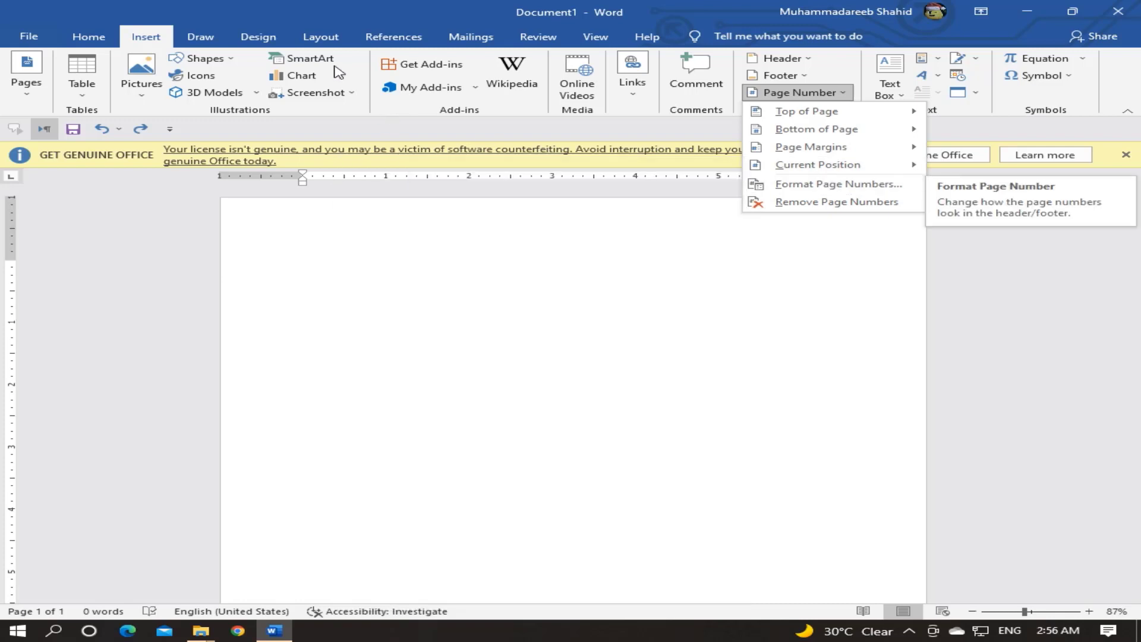
pyautogui.click(324, 38)
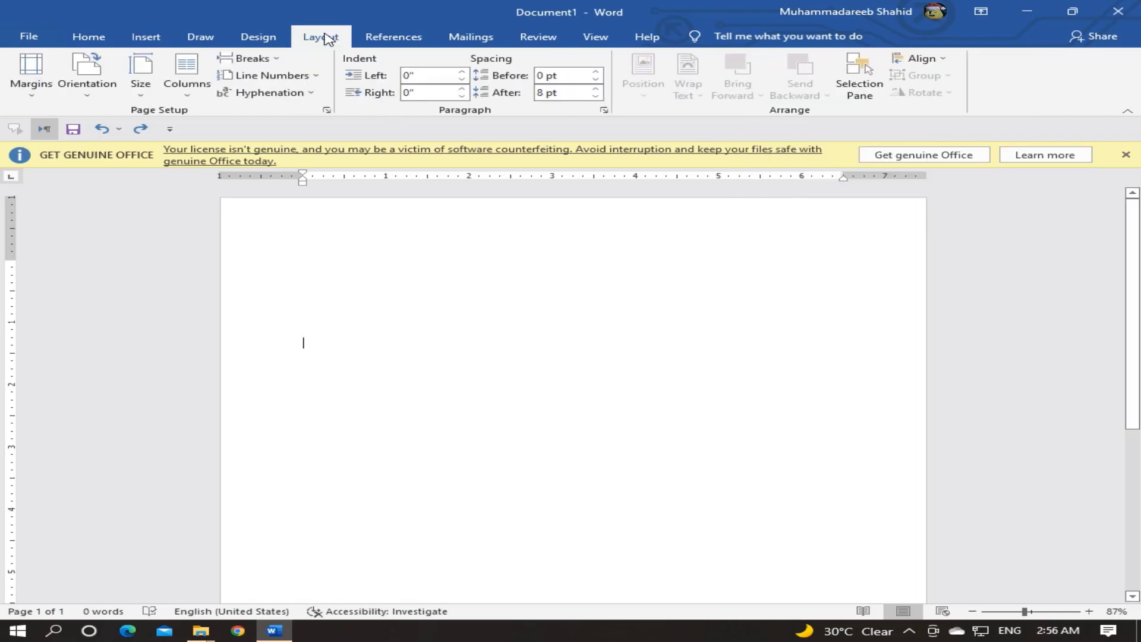
pyautogui.click(280, 76)
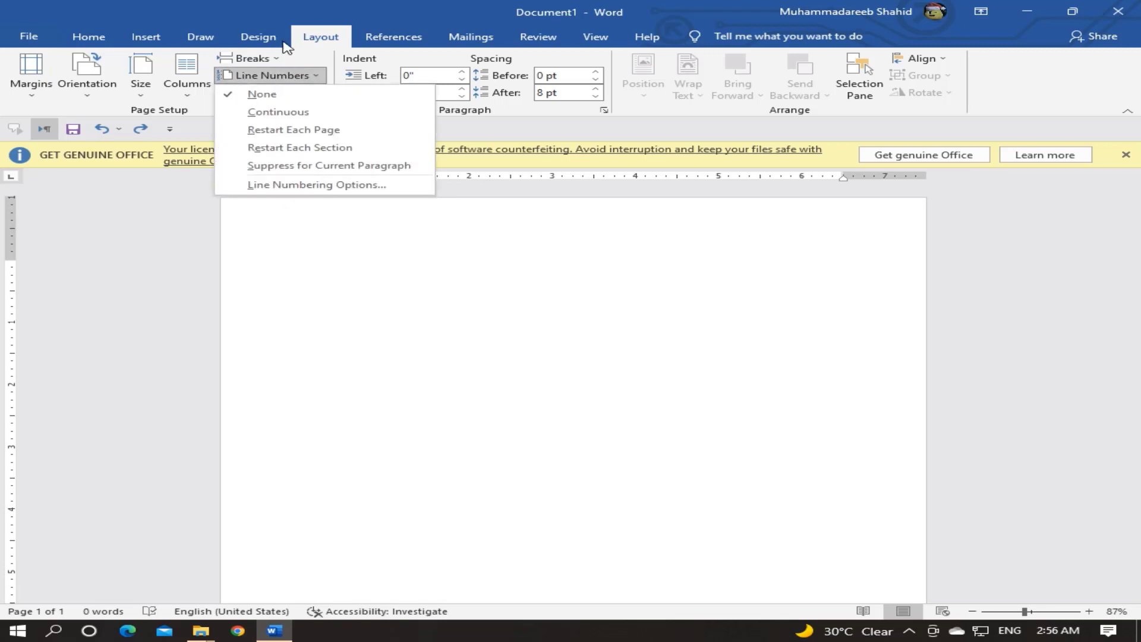
pyautogui.click(88, 37)
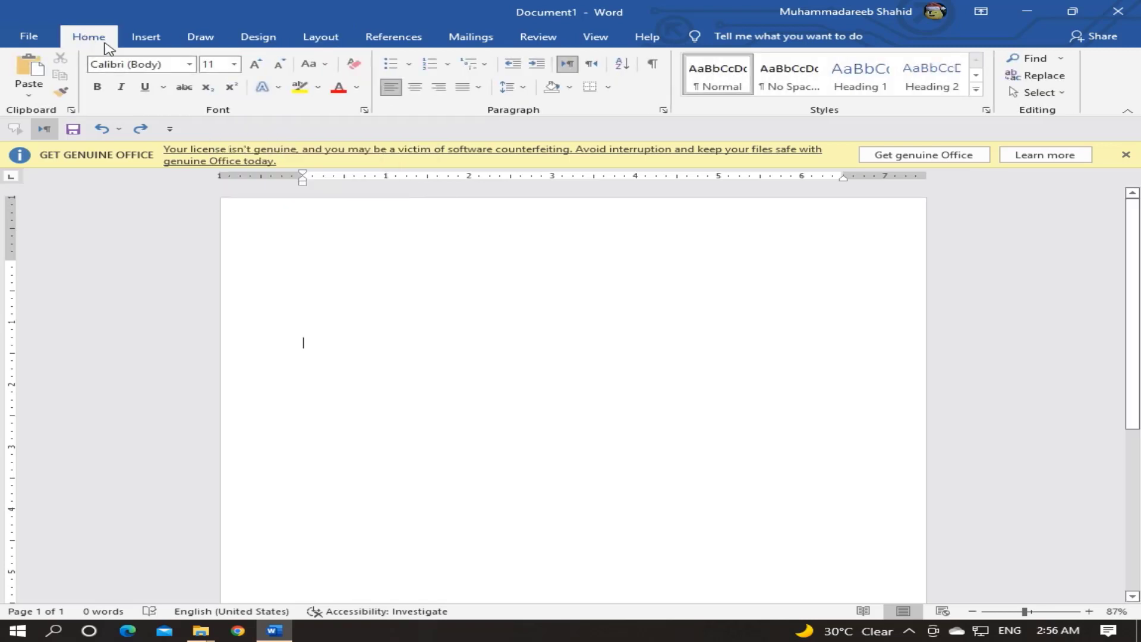
# Step: Remove the page numbers from the document
pyautogui.click(163, 38)
pyautogui.click(803, 94)
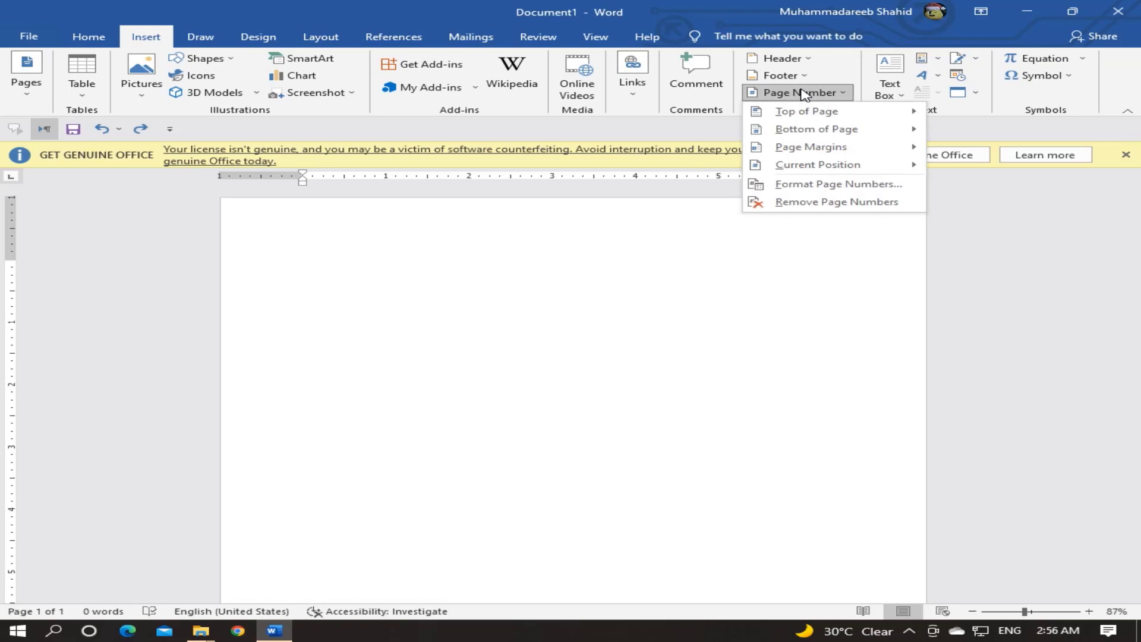
pyautogui.click(828, 204)
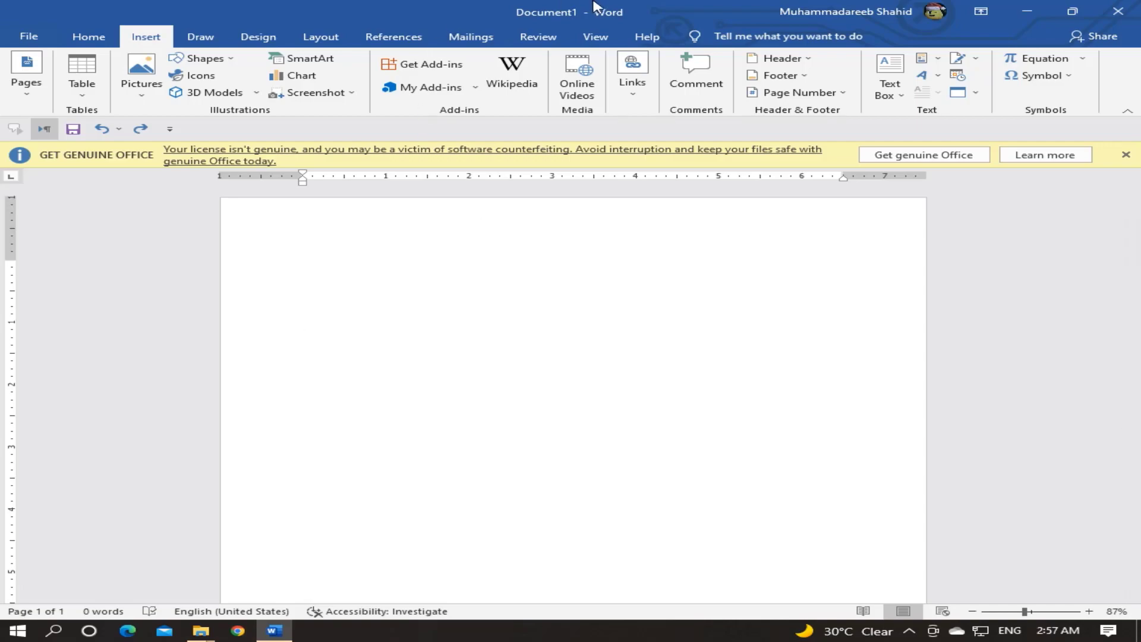
pyautogui.click(689, 7)
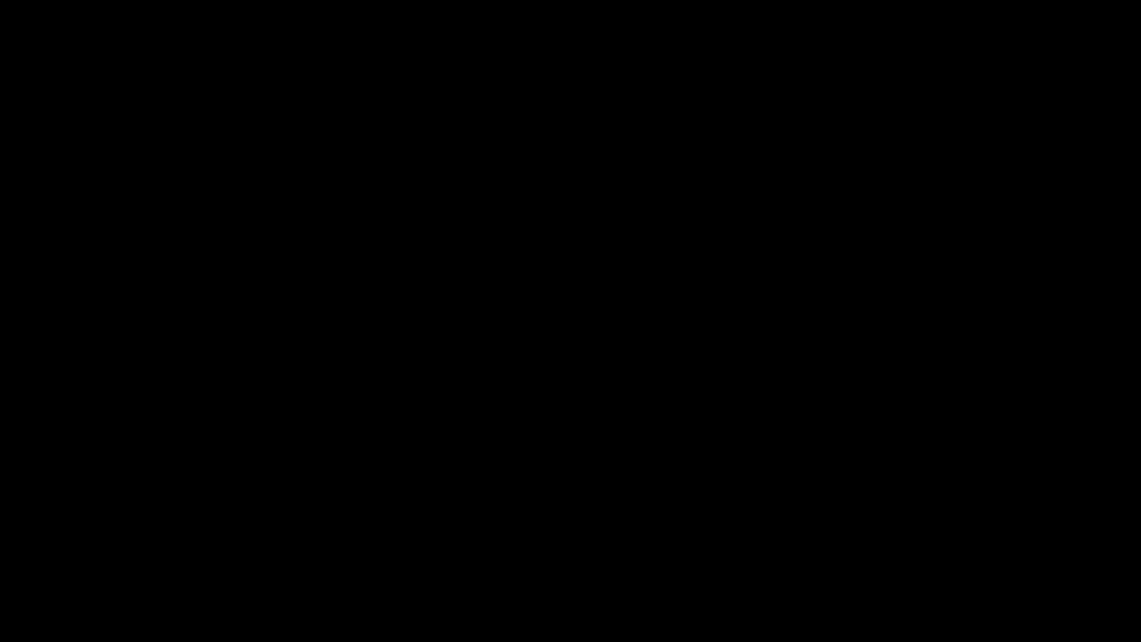